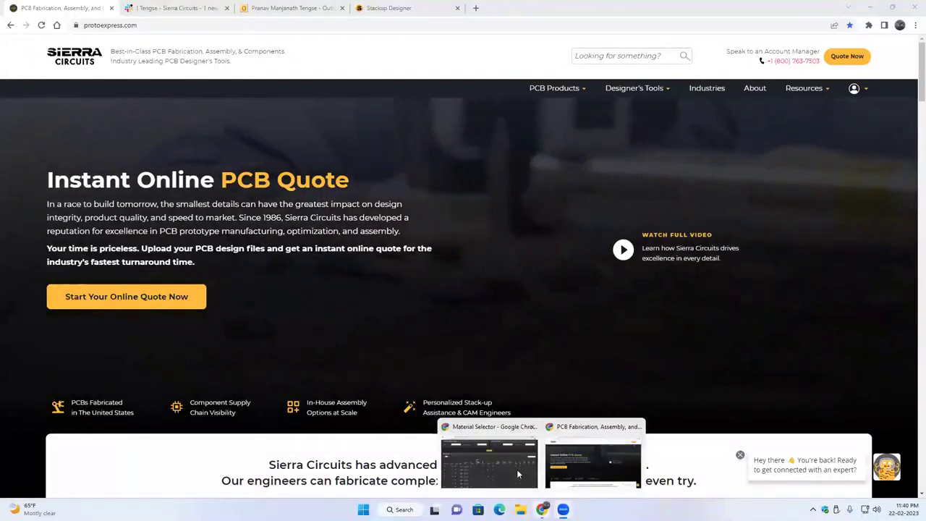
Switch to the Material Selector window and review its material type, electrical, thermal, chemical and mechanical filters and the material table
left_click(517, 469)
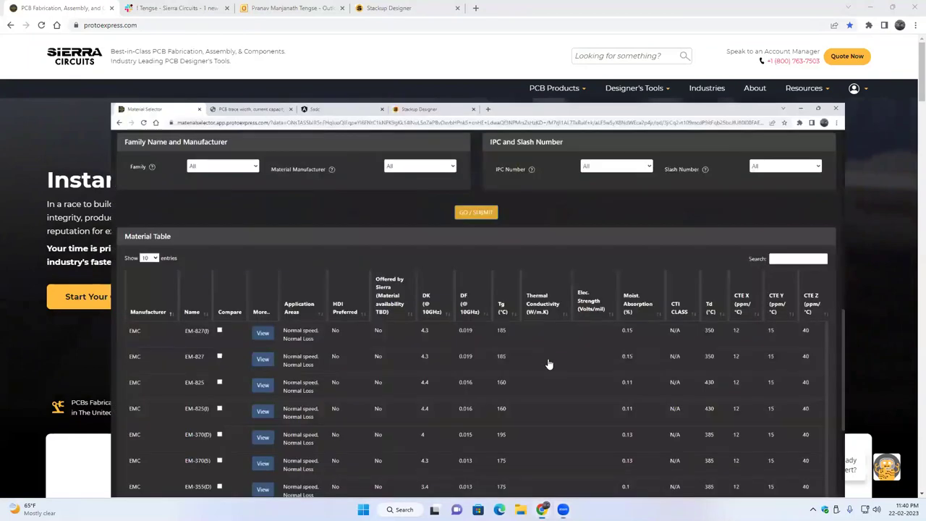
scroll(546, 365, "up", 15)
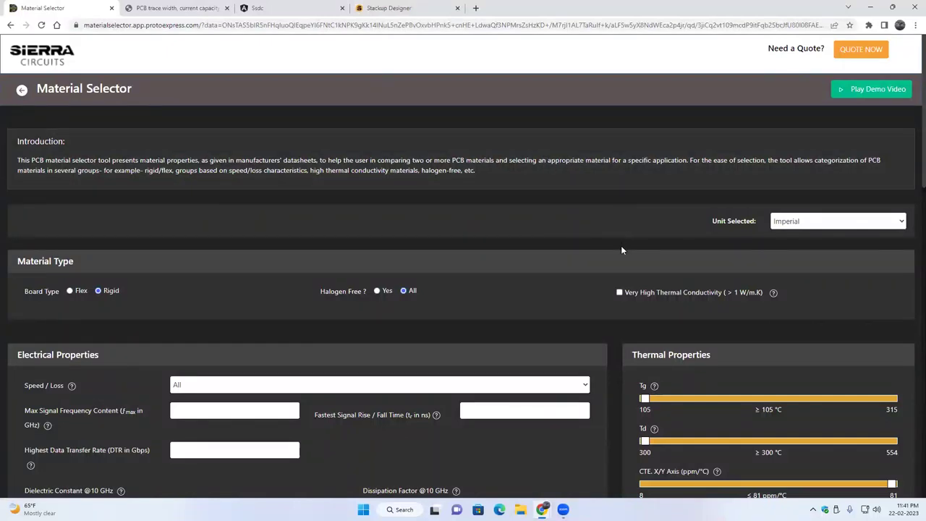
scroll(621, 246, "down", 1)
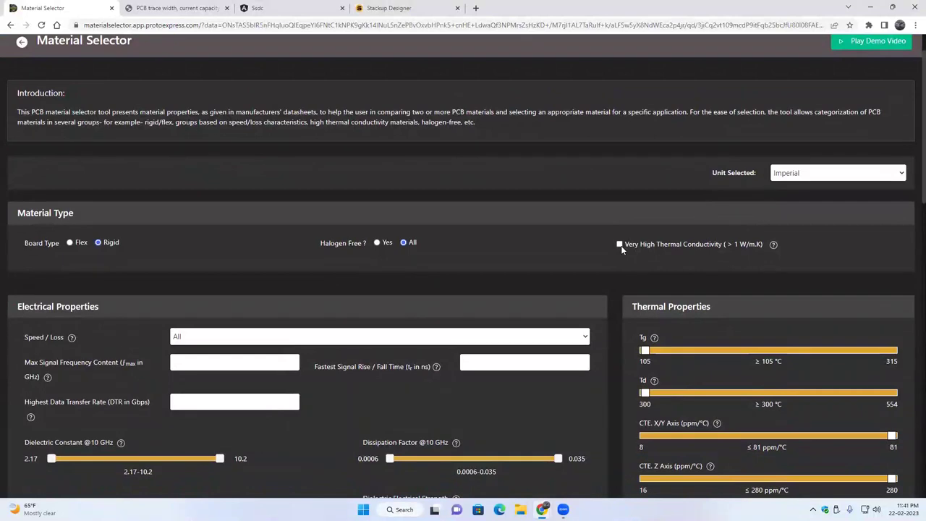
scroll(621, 246, "down", 1)
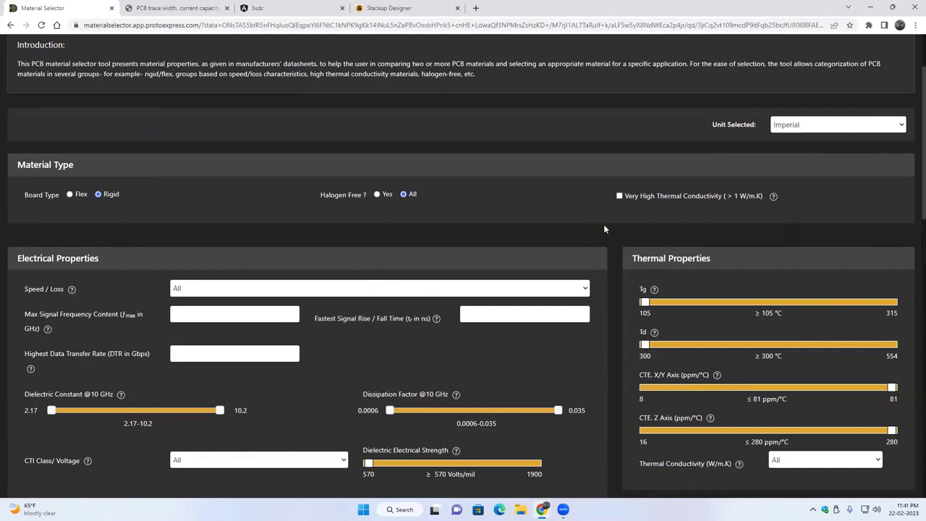
scroll(911, 196, "down", 1)
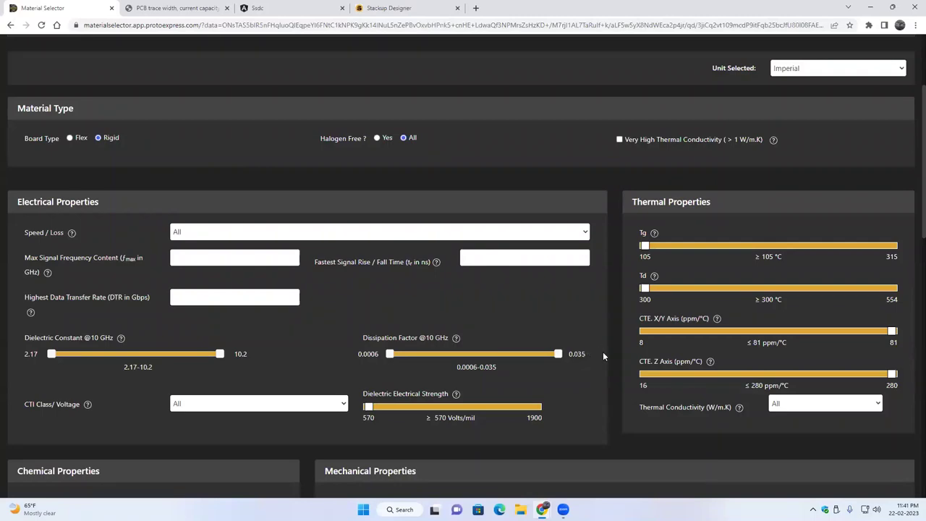
scroll(602, 351, "down", 5)
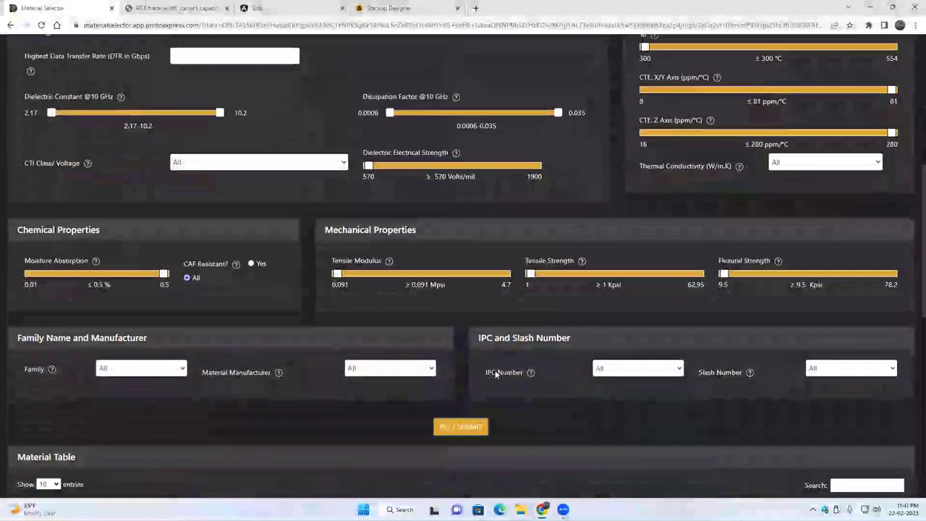
scroll(499, 372, "down", 3)
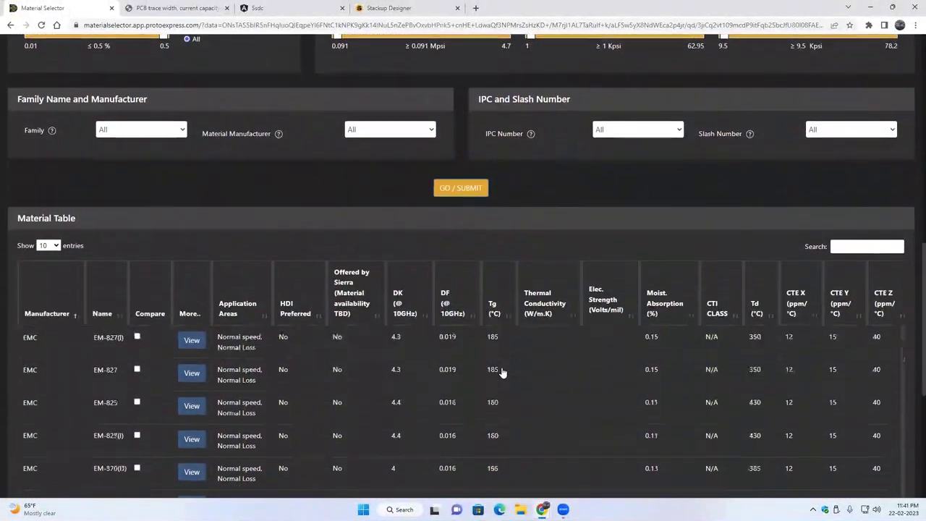
scroll(503, 372, "up", 8)
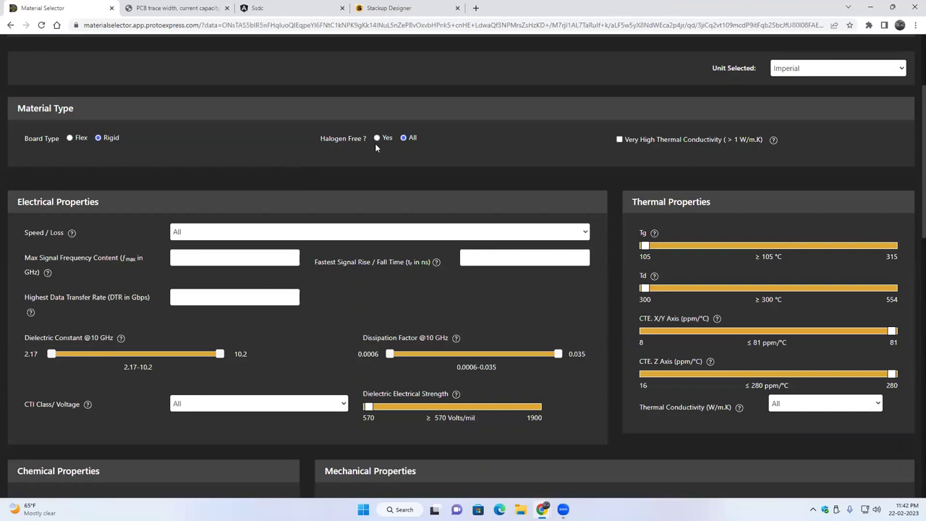
Try the Very High Thermal Conductivity (> 1 W/m.K) filter on the rigid materials, and clear it after reviewing the table
left_click(619, 140)
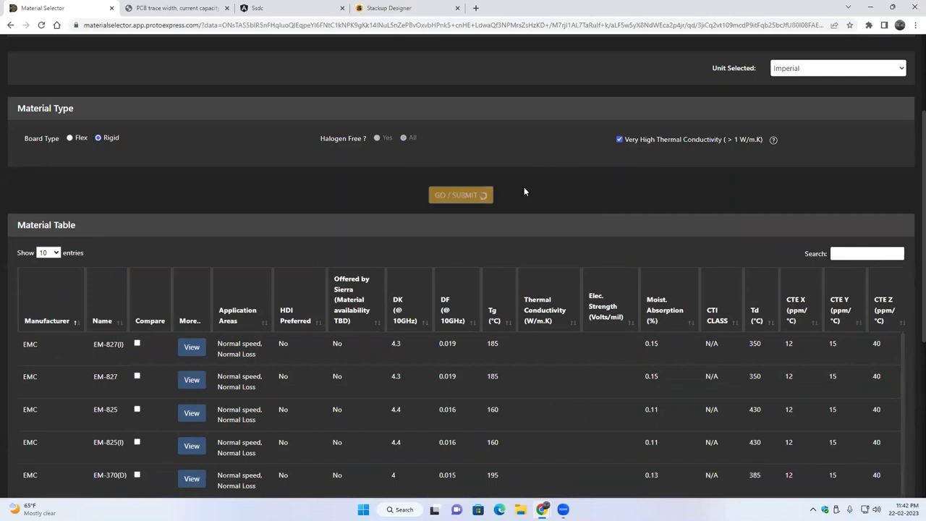
scroll(454, 311, "up", 3)
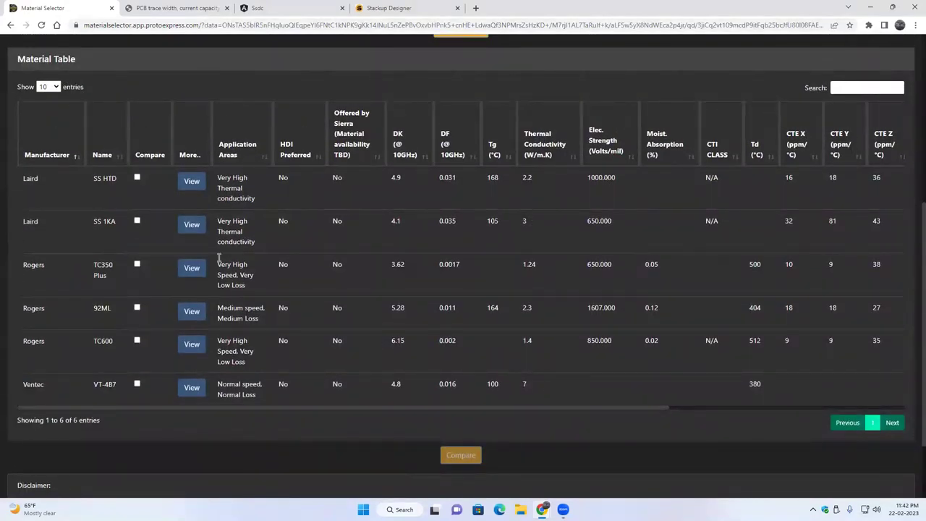
scroll(340, 311, "up", 2)
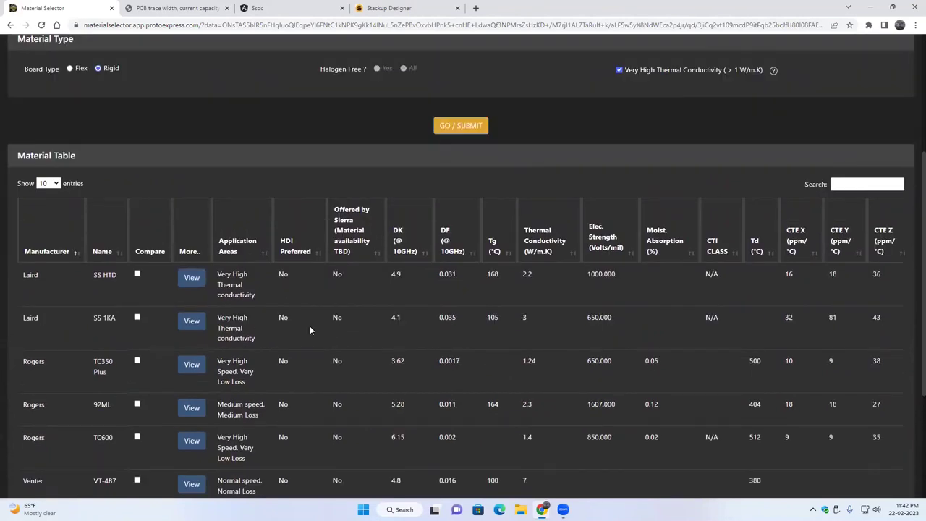
scroll(310, 326, "up", 1)
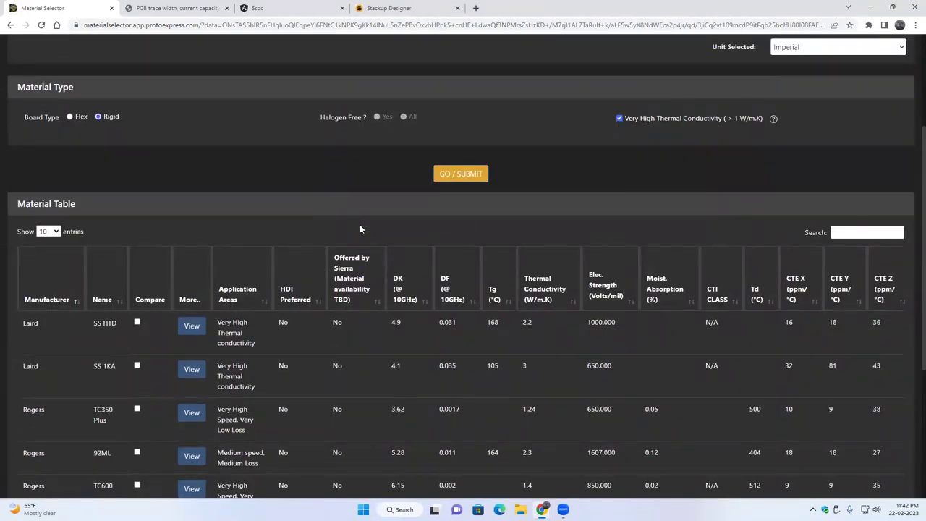
left_click(619, 118)
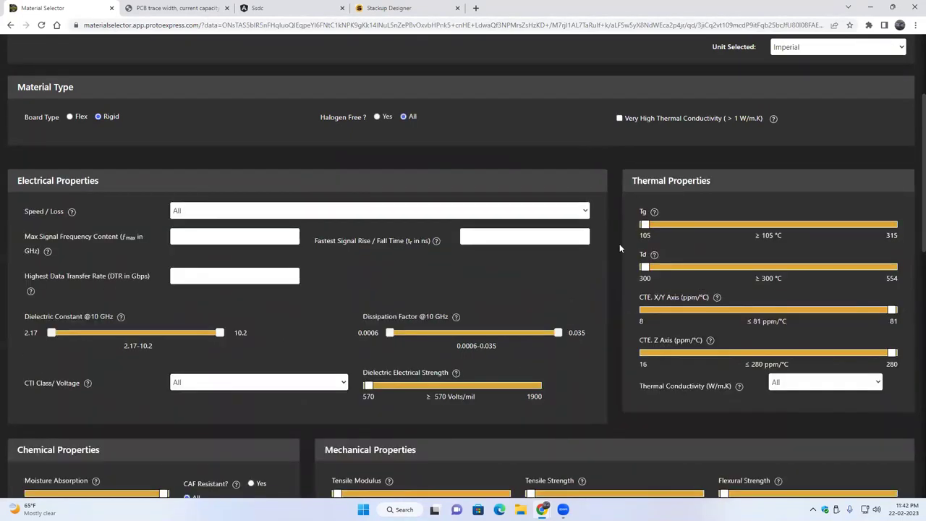
Set the maximum signal frequency content to 10 GHz in the electrical properties, keeping Speed / Loss at All
scroll(619, 244, "down", 2)
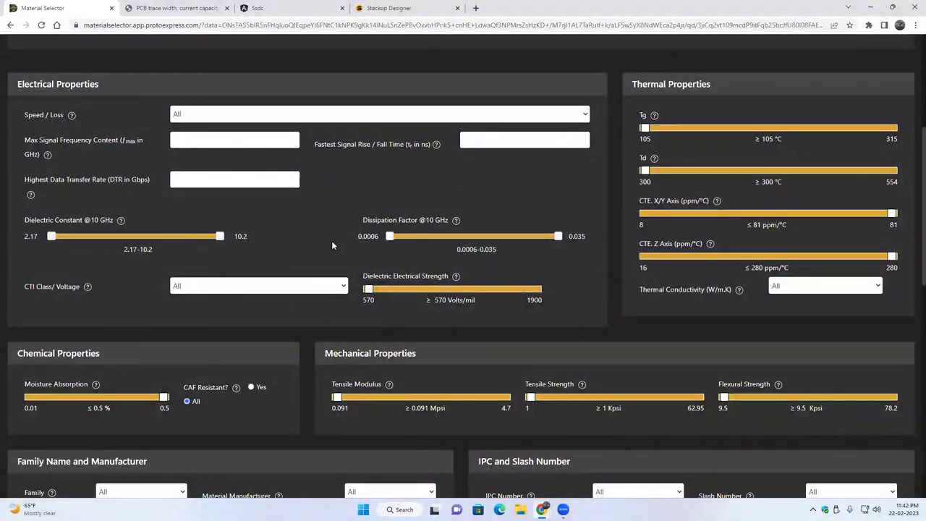
left_click(354, 118)
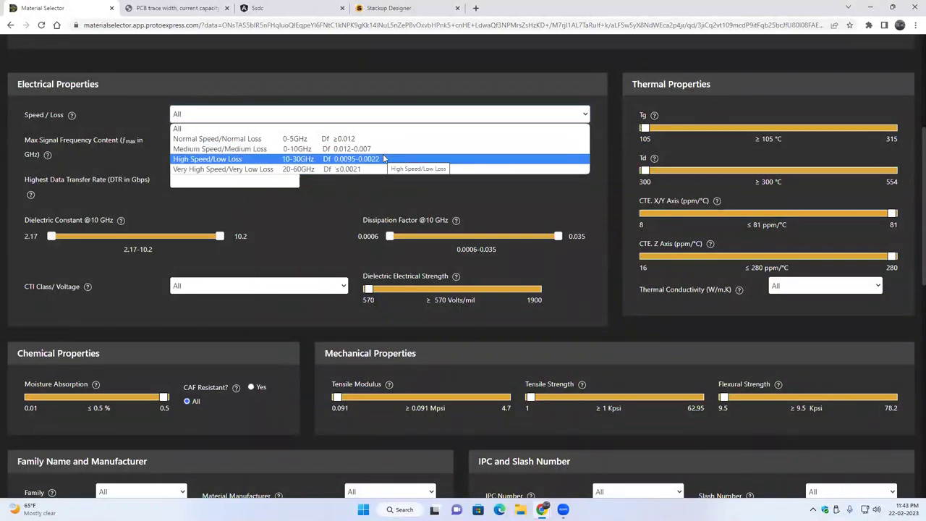
left_click(354, 188)
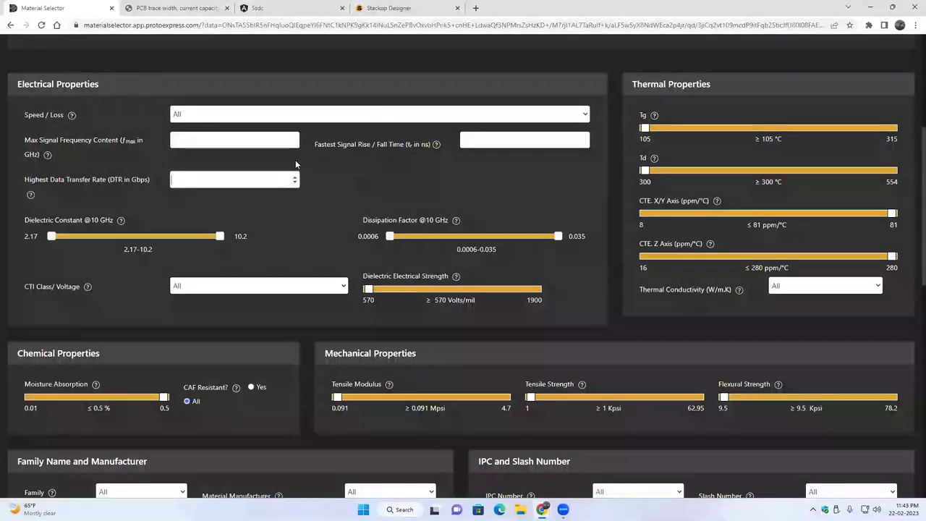
left_click(237, 137)
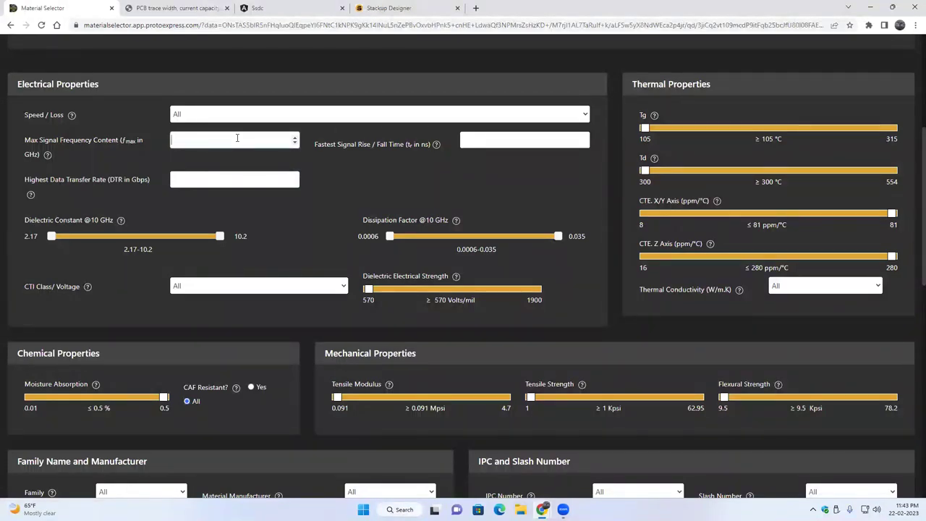
type("10")
key("Tab")
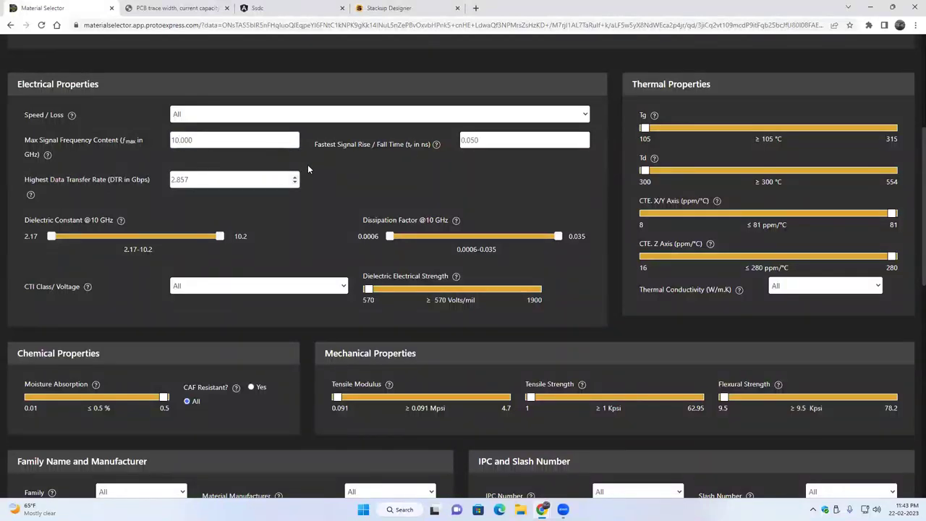
left_click(173, 145)
Try raising the lower limit of the dielectric constant range to 2.95, and restore it to 2.17
left_click_drag(52, 238, 67, 240)
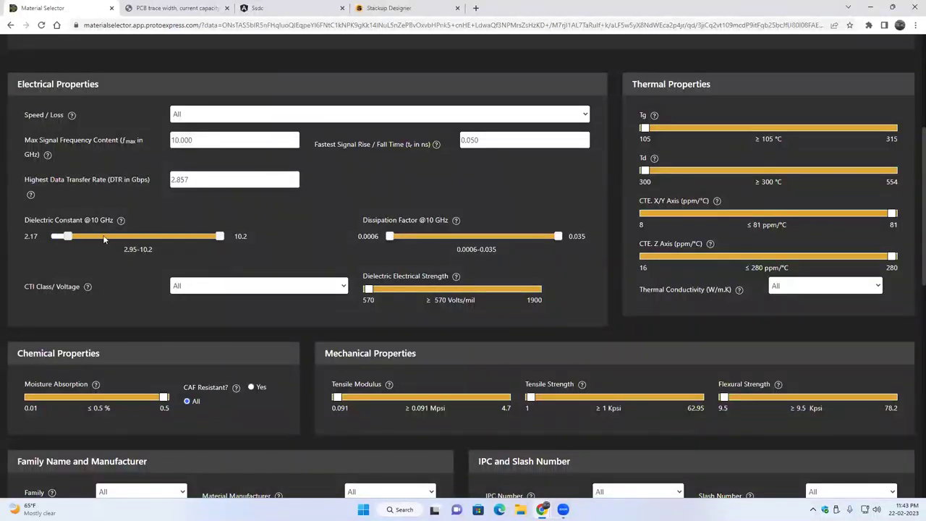
mouse_move(218, 238)
left_mouse_down()
mouse_move(149, 239)
mouse_move(219, 240)
left_mouse_up()
left_click_drag(66, 239, 48, 238)
mouse_move(369, 291)
left_mouse_down()
mouse_move(409, 293)
mouse_move(369, 291)
left_mouse_up()
Check the available CTI Class/Voltage and Speed / Loss options, keeping both at All
left_click(298, 287)
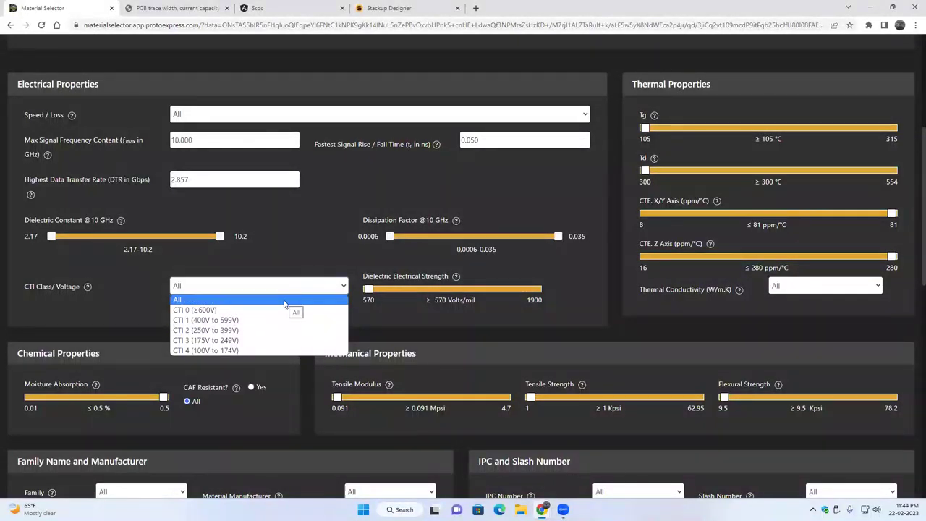
left_click(285, 305)
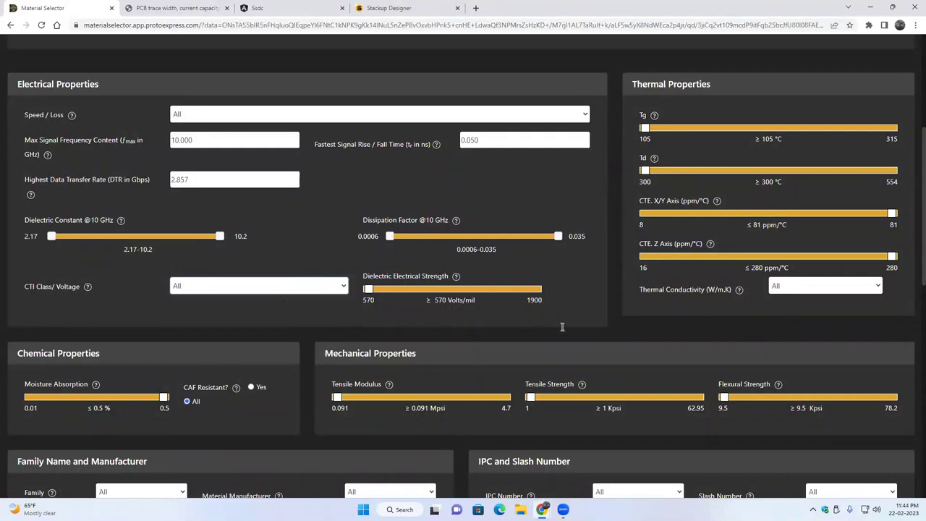
left_click(389, 117)
left_click(389, 117)
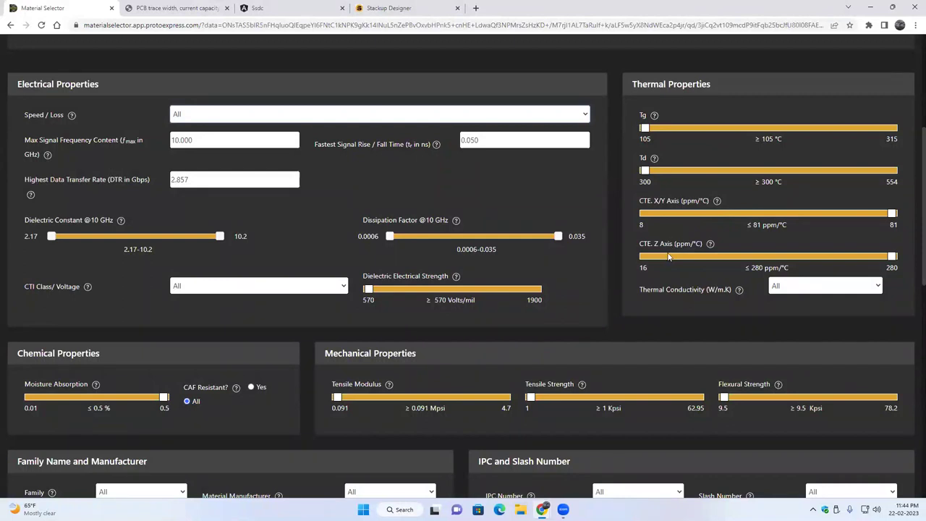
Limit the Z-axis CTE to 108 ppm/°C and the X/Y-axis CTE to 23 ppm/°C, keeping thermal conductivity at All
left_click_drag(891, 257, 731, 257)
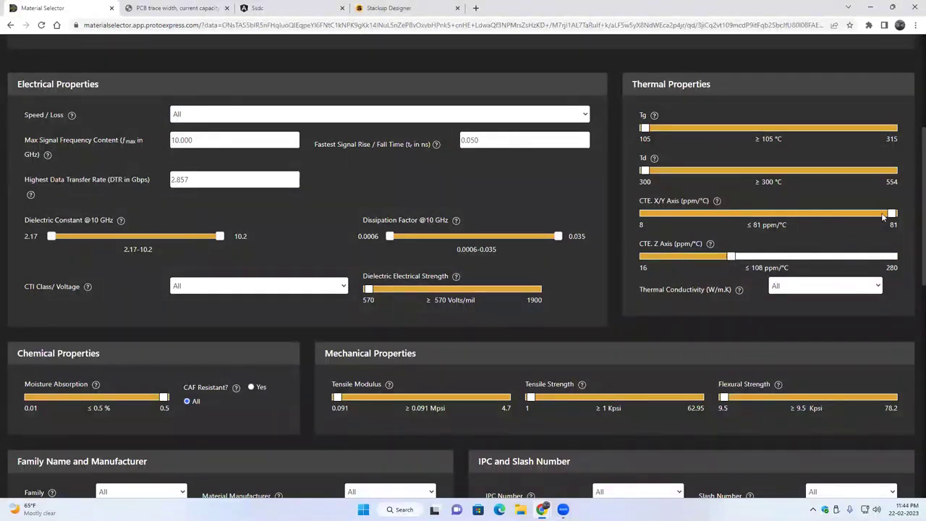
left_click_drag(891, 214, 695, 213)
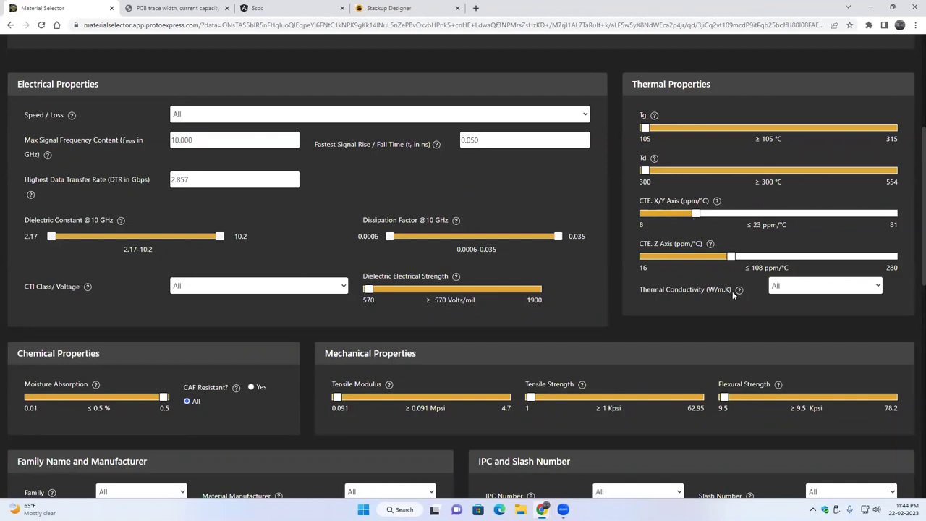
left_click(823, 287)
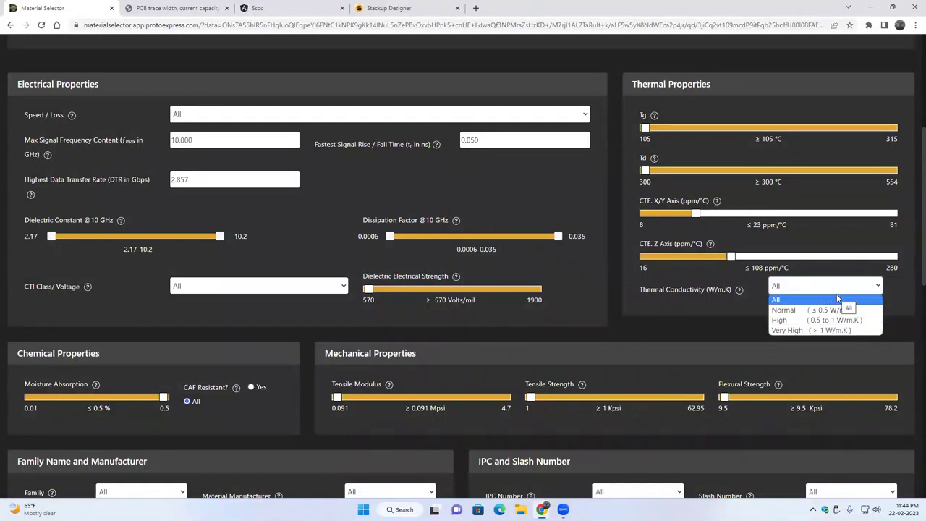
left_click(606, 299)
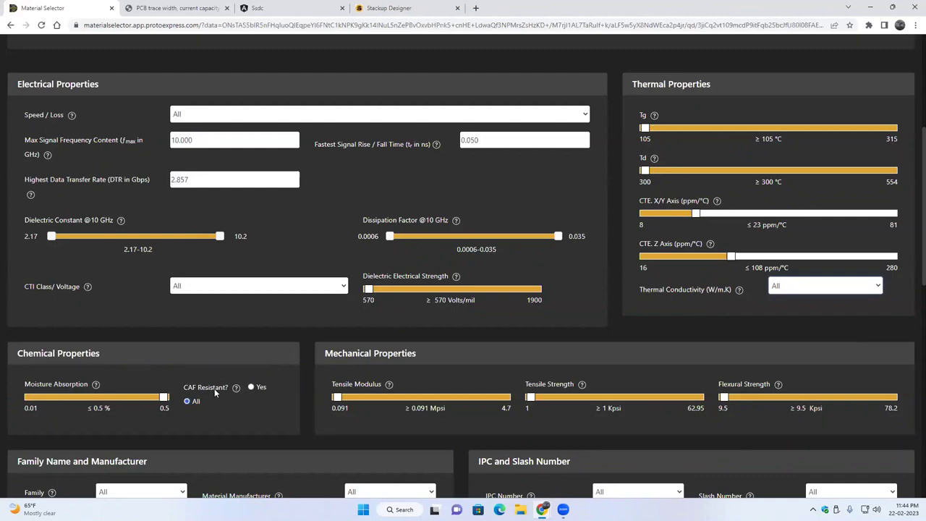
Try a material search restricted to CAF-resistant materials, and reset the CAF Resistant filter to All
left_click(163, 407)
left_click(252, 387)
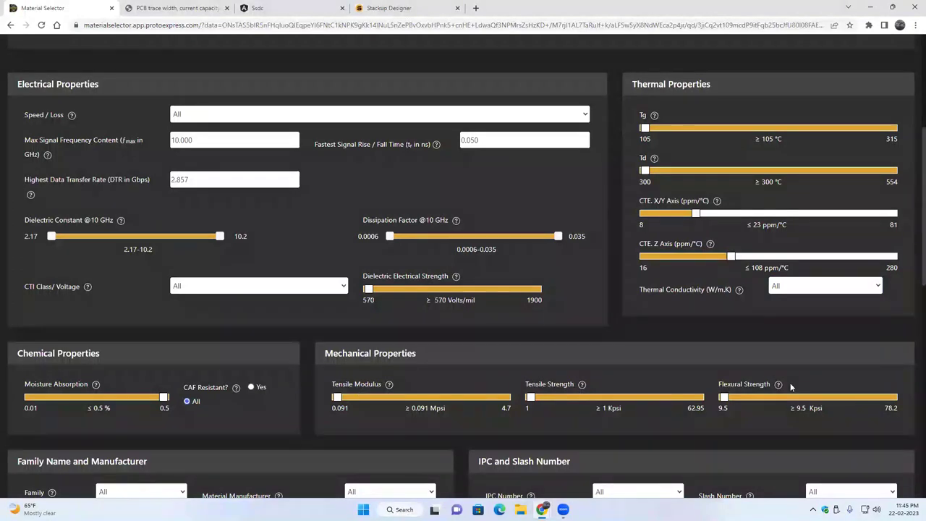
left_click(251, 387)
scroll(460, 444, "down", 2)
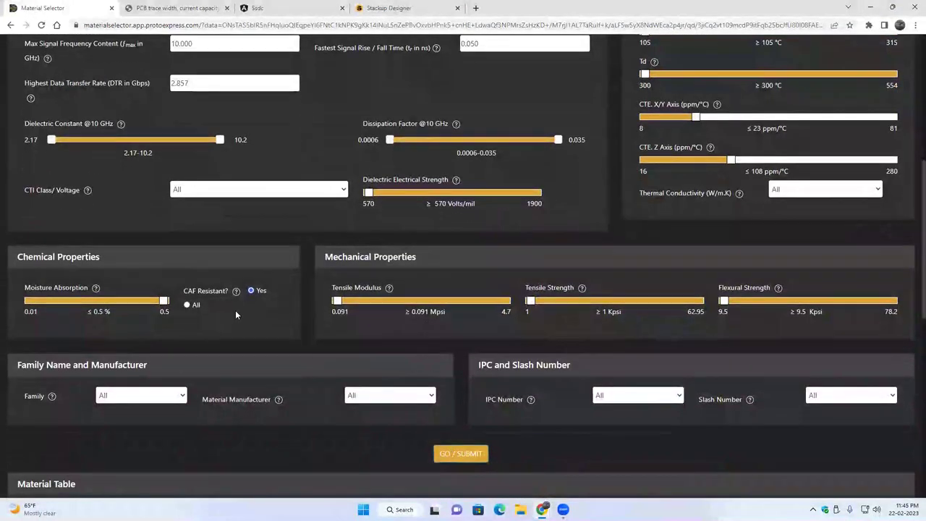
left_click(448, 453)
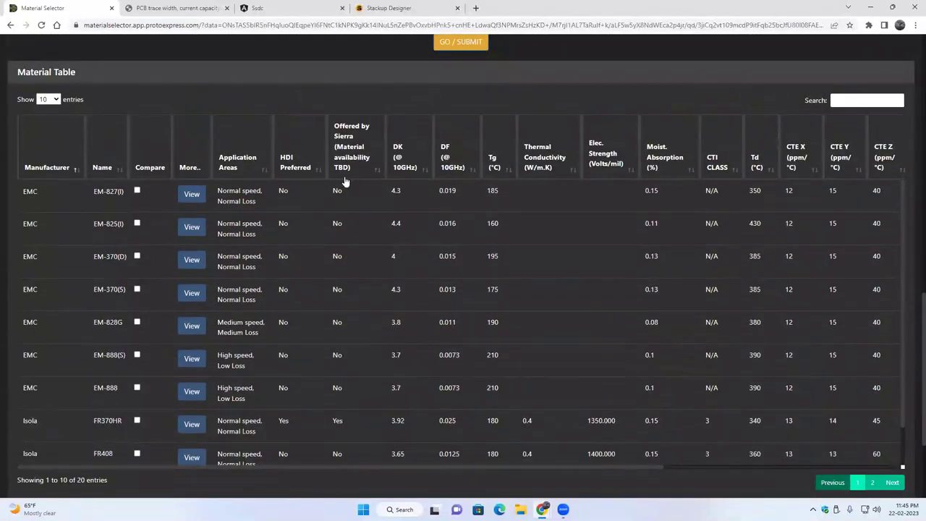
scroll(402, 272, "up", 4)
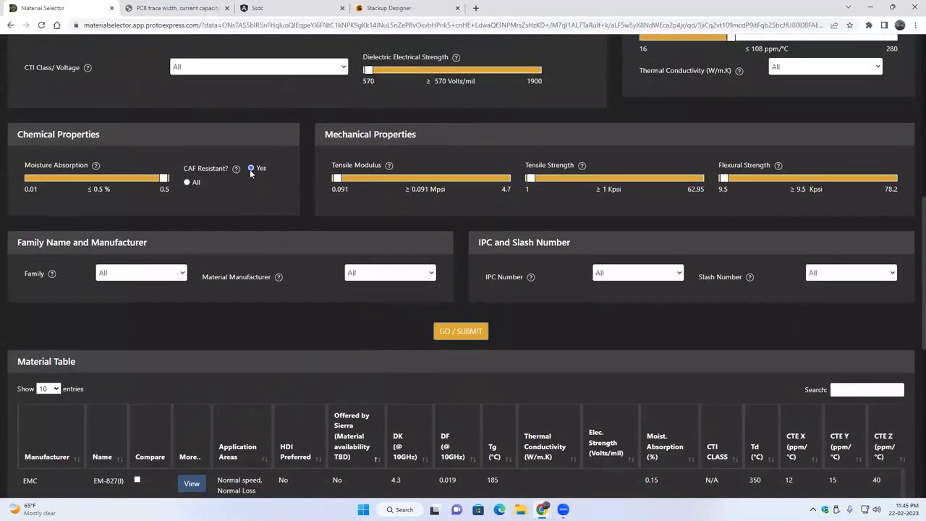
left_click(188, 183)
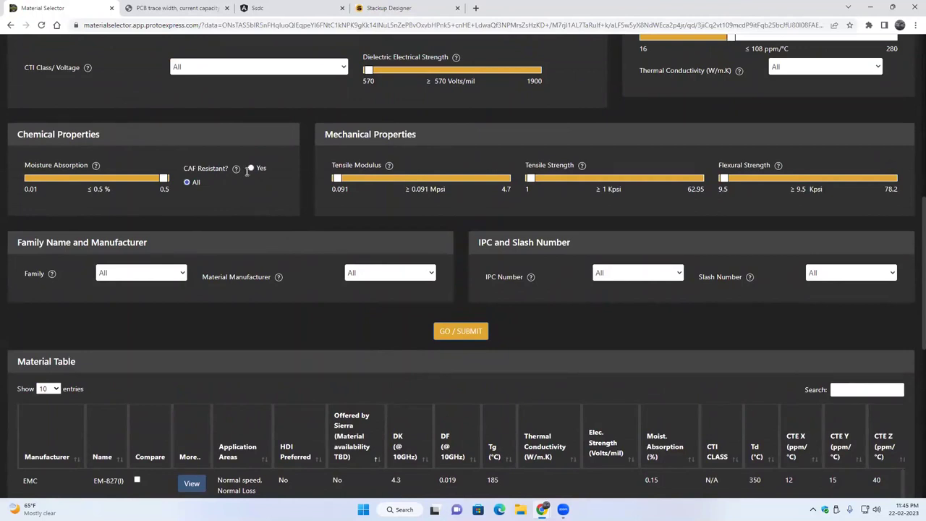
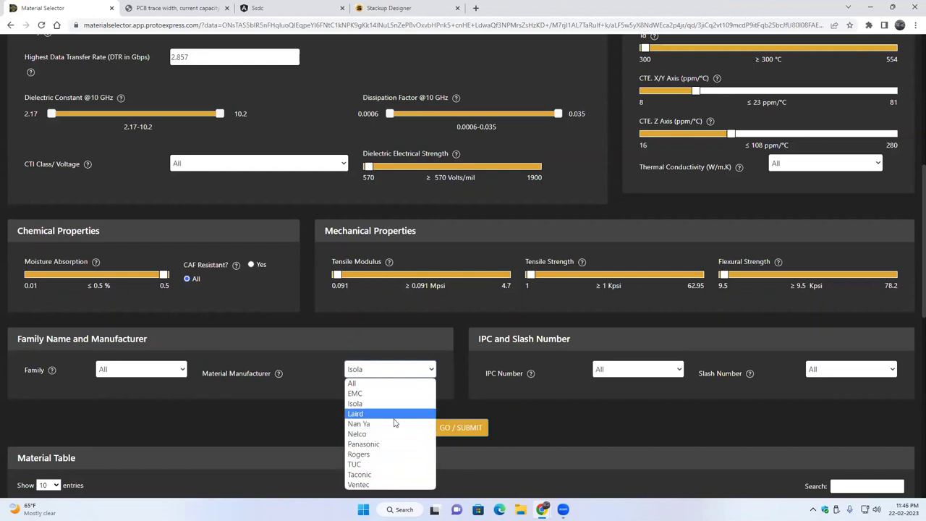
Submit the material search with Isola as the material manufacturer, keeping the IPC number and slash number at All
left_click(384, 404)
left_click(642, 370)
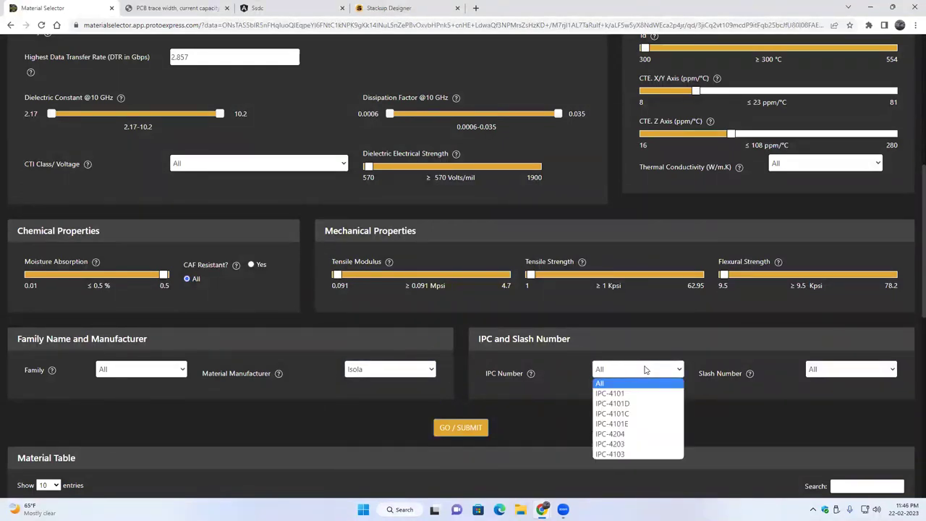
left_click(835, 368)
left_click(846, 372)
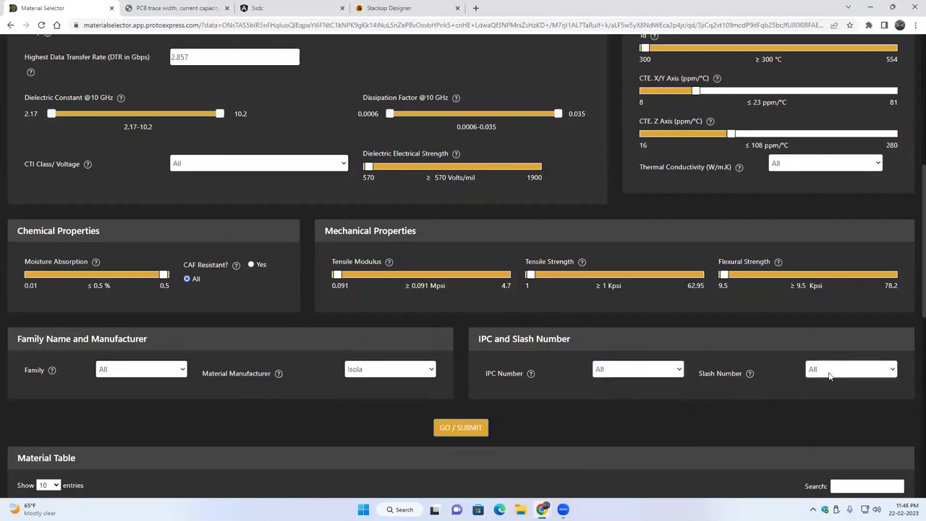
scroll(536, 412, "down", 1)
left_click(469, 377)
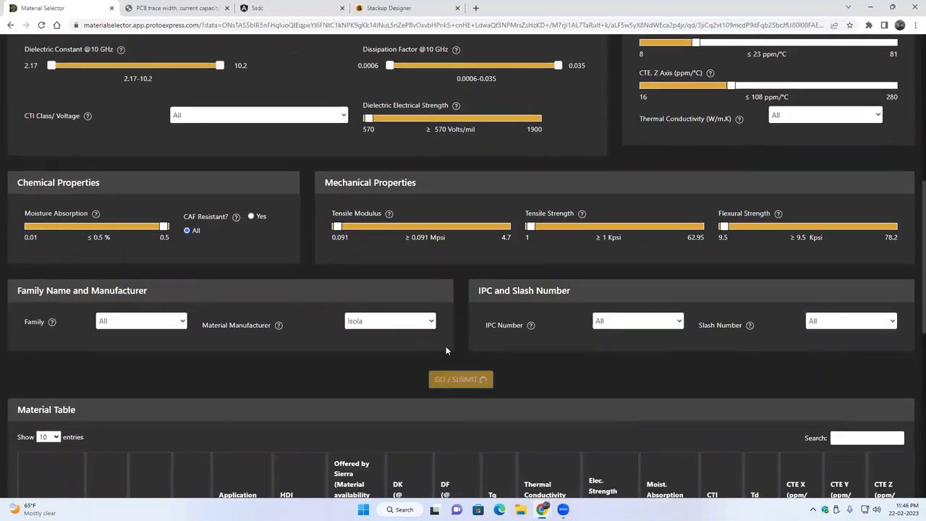
Open the detailed material information for FR370HR from the Isola results and read through its properties
scroll(462, 325, "down", 8)
scroll(517, 303, "up", 4)
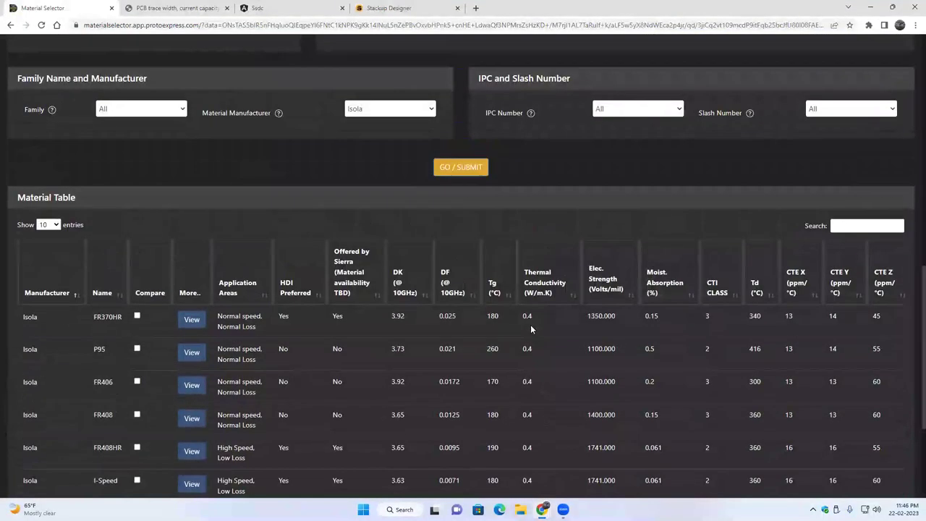
scroll(290, 311, "down", 1)
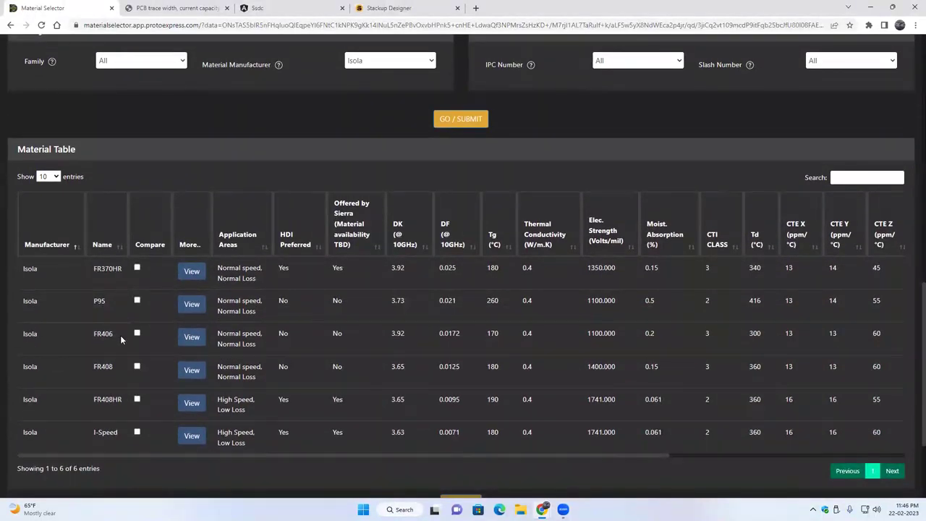
left_click(191, 272)
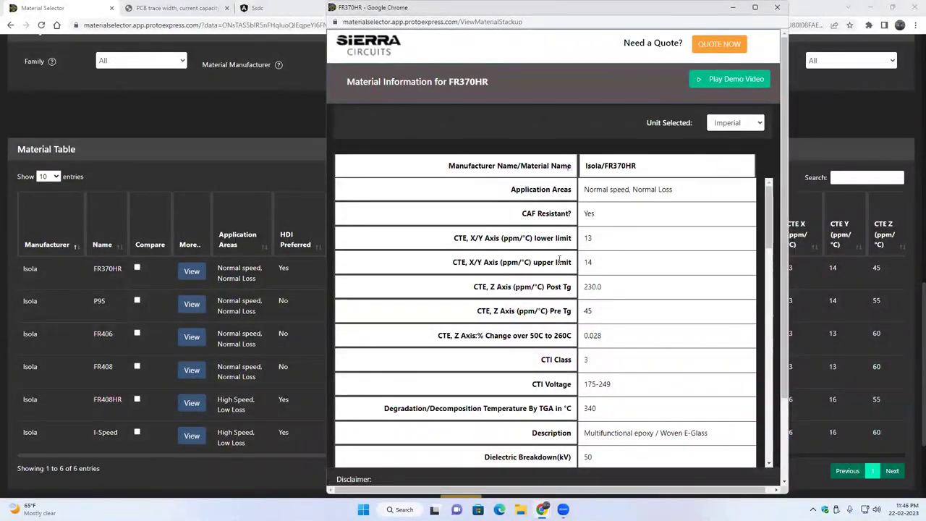
scroll(559, 259, "down", 6)
scroll(582, 331, "down", 4)
scroll(631, 329, "up", 3)
scroll(639, 322, "up", 6)
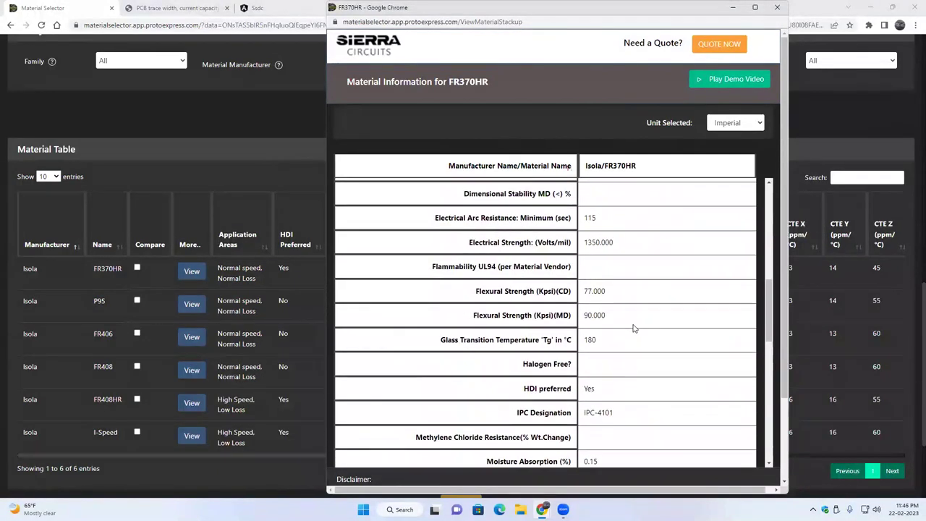
Display the FR370HR material information in Metric units and close its window
left_click(742, 126)
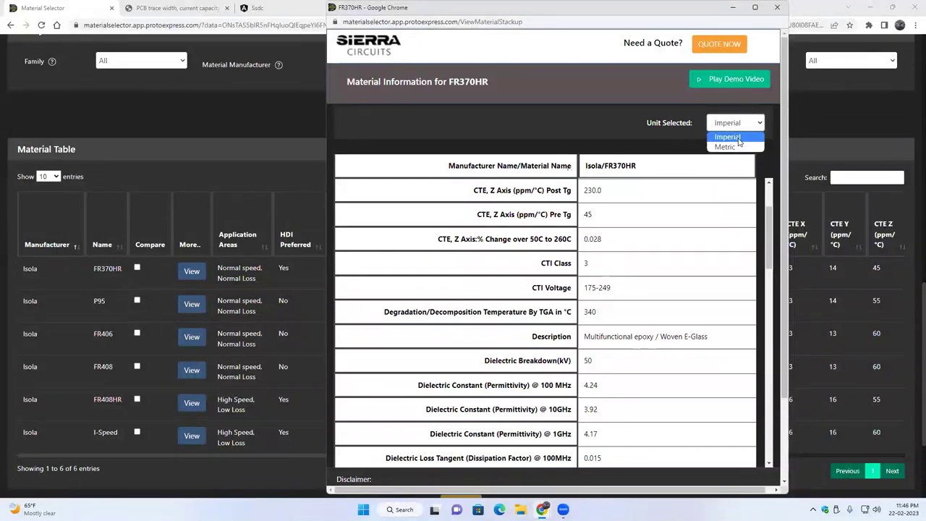
left_click(725, 147)
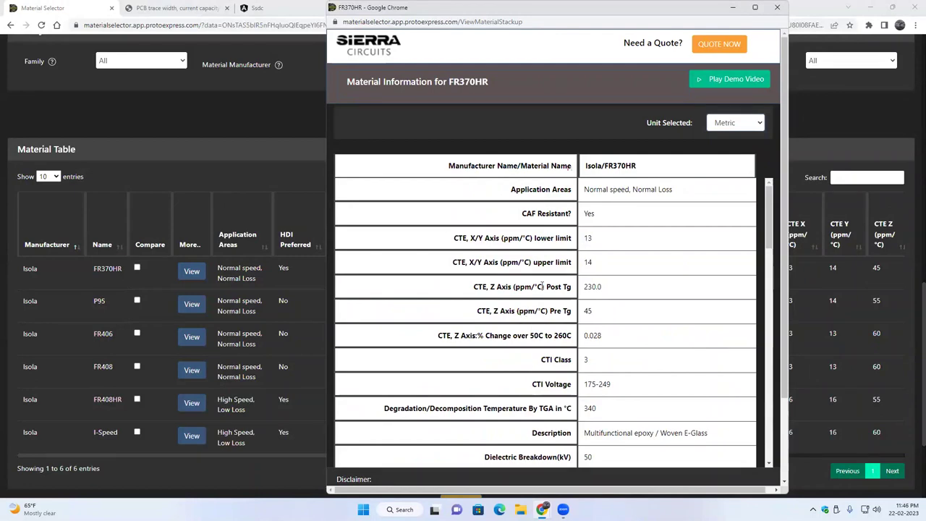
left_click(776, 9)
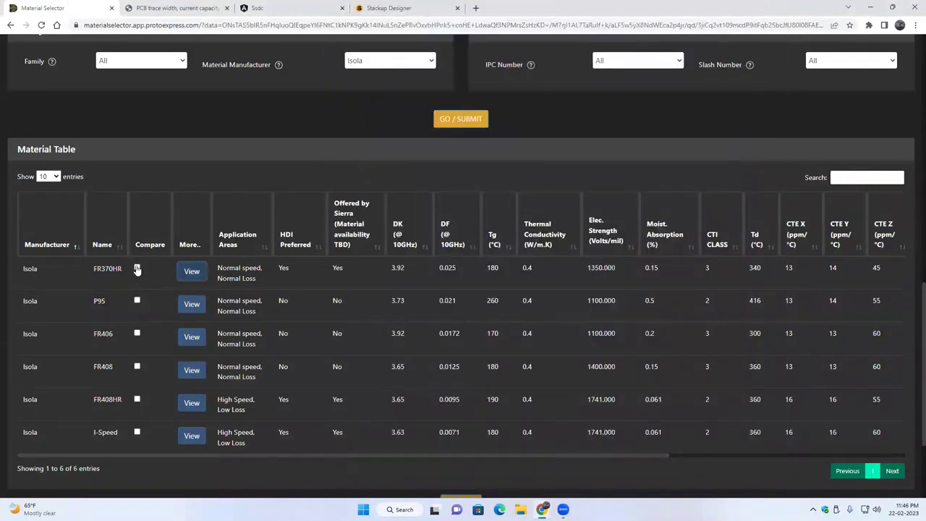
Mark the Isola materials FR370HR, P95 and FR406 for comparison and open the material comparison
left_click(137, 268)
left_click(136, 300)
left_click(138, 333)
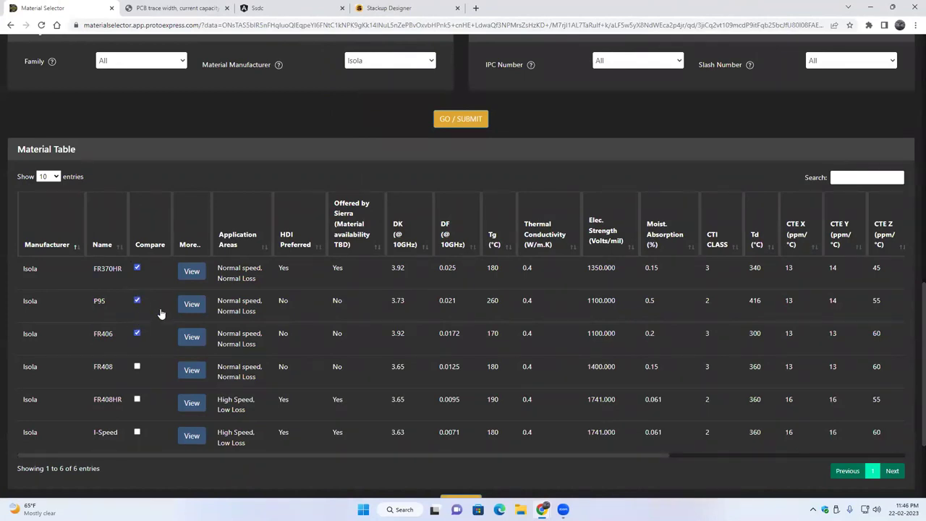
scroll(362, 412, "down", 1)
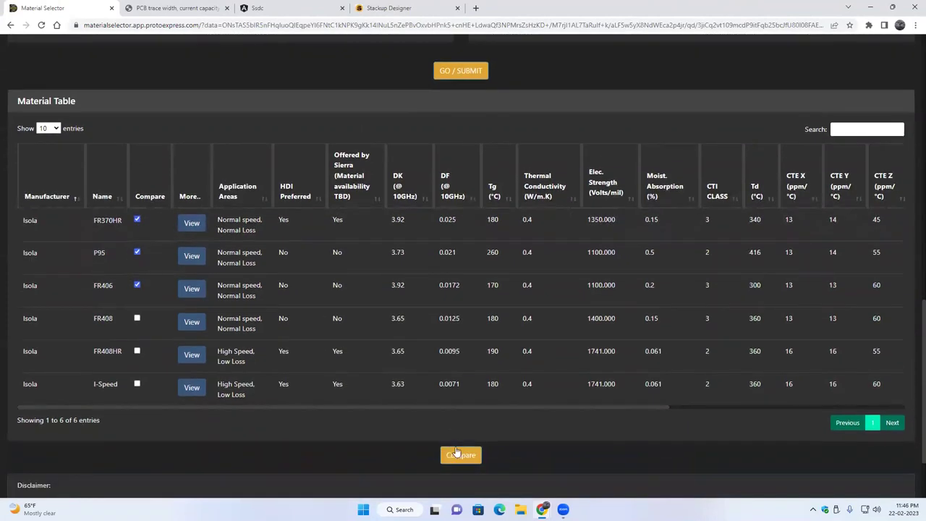
left_click(443, 453)
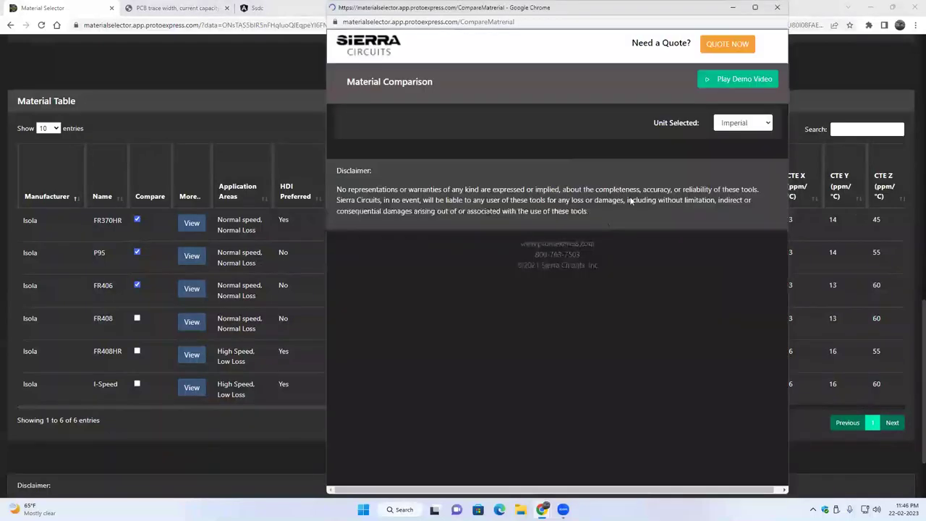
Examine the compared CTE, dielectric, flexural strength and Tg properties of the three materials, and close the comparison
scroll(608, 280, "down", 1)
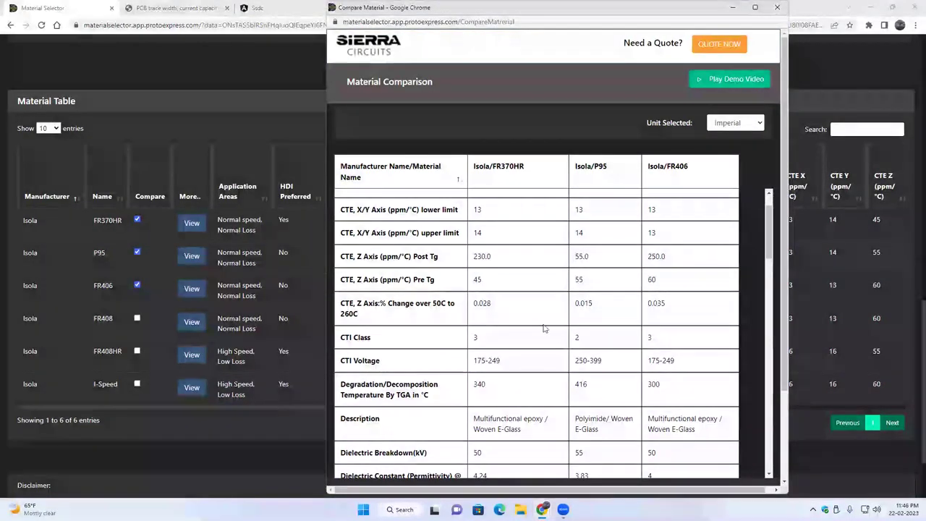
scroll(535, 333, "down", 3)
scroll(357, 302, "down", 1)
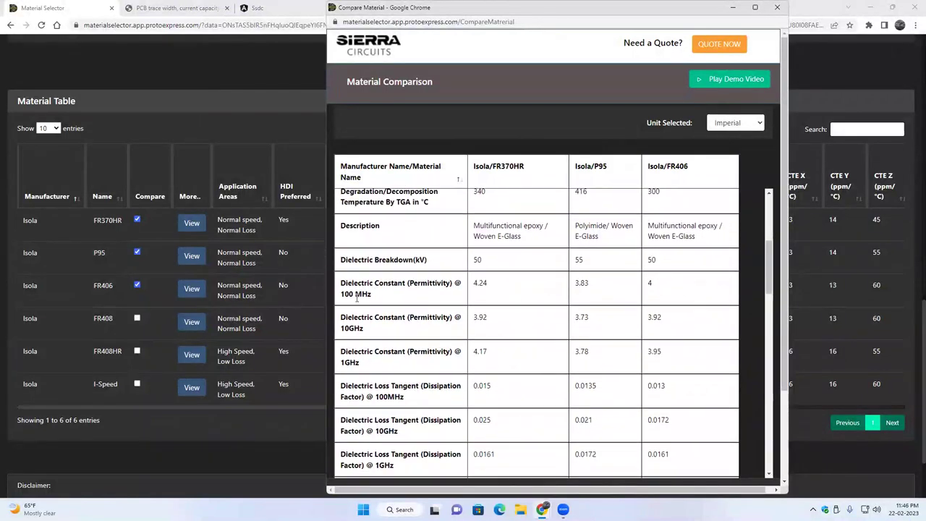
scroll(414, 327, "down", 6)
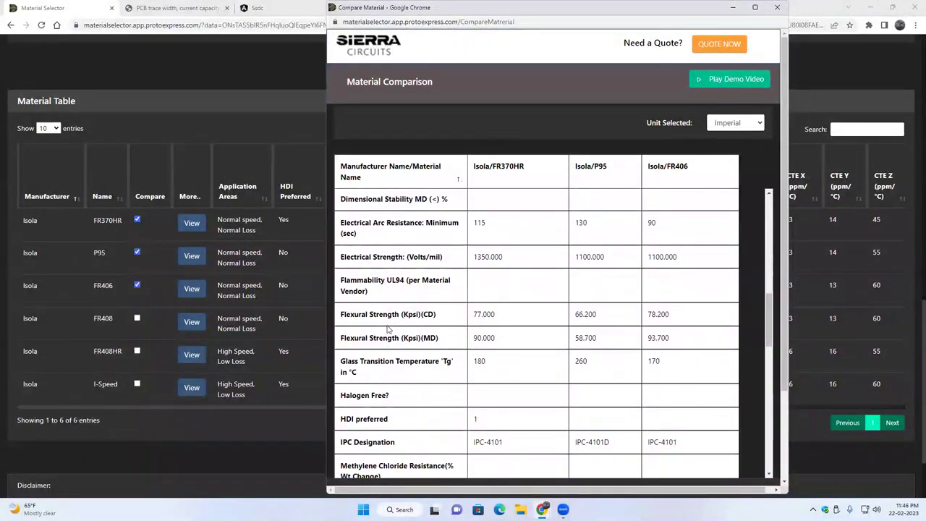
scroll(398, 402, "down", 2)
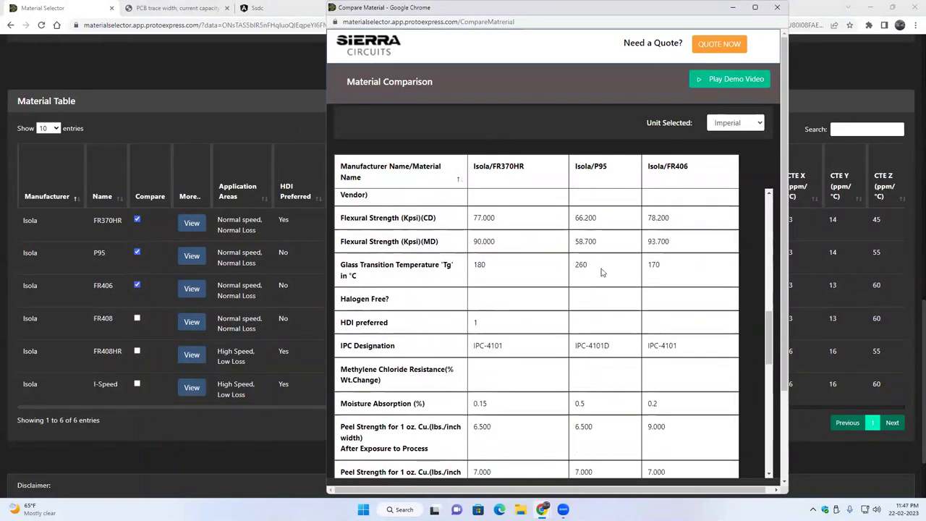
left_click_drag(768, 336, 647, 101)
left_click(777, 8)
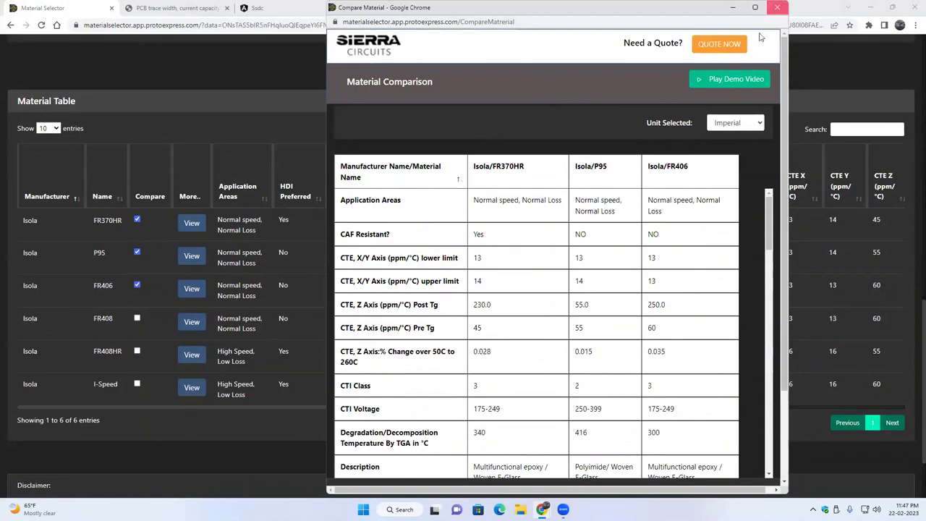
scroll(710, 300, "up", 8)
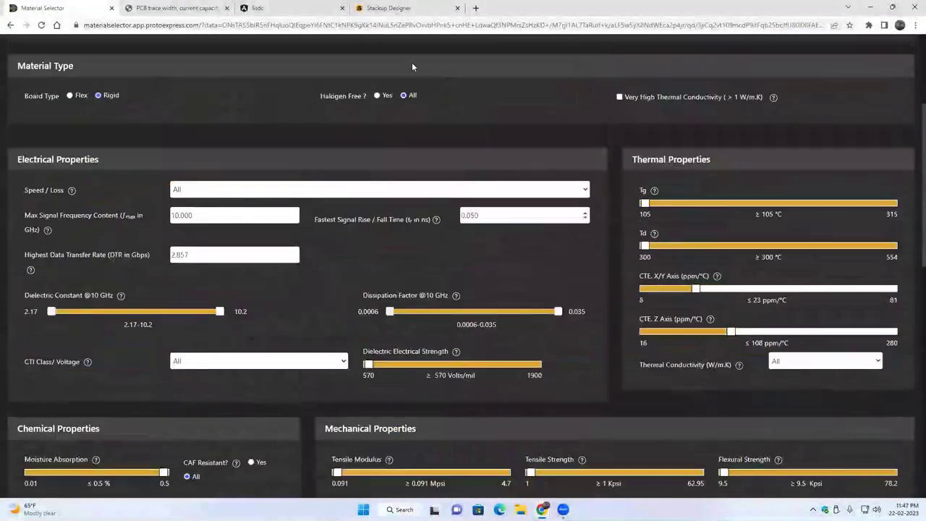
scroll(508, 141, "up", 2)
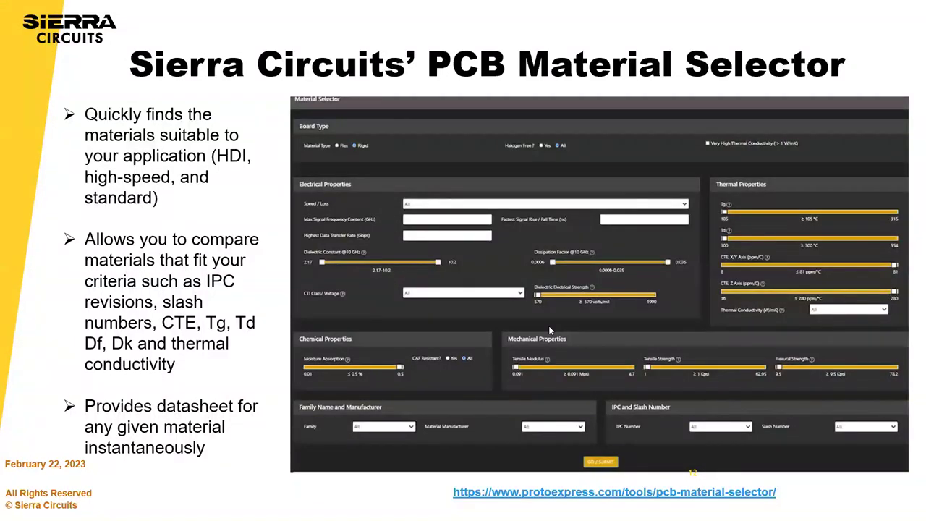
key("Right")
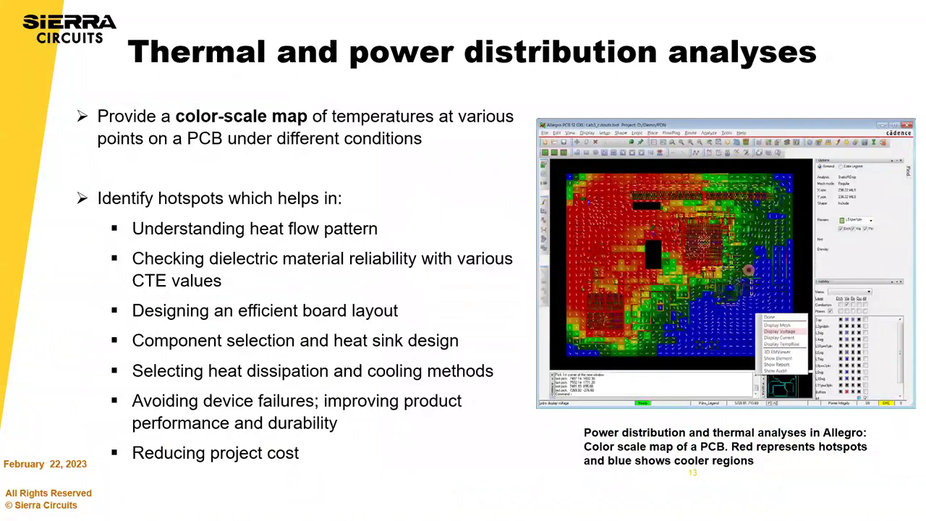
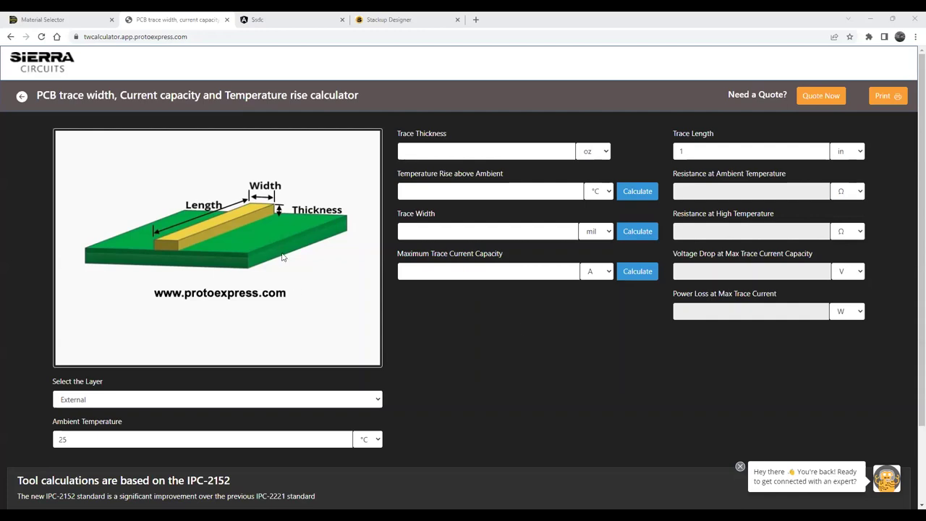
Set the trace width calculator's layer to Internal and the ambient temperature to 30 °C
left_click(343, 402)
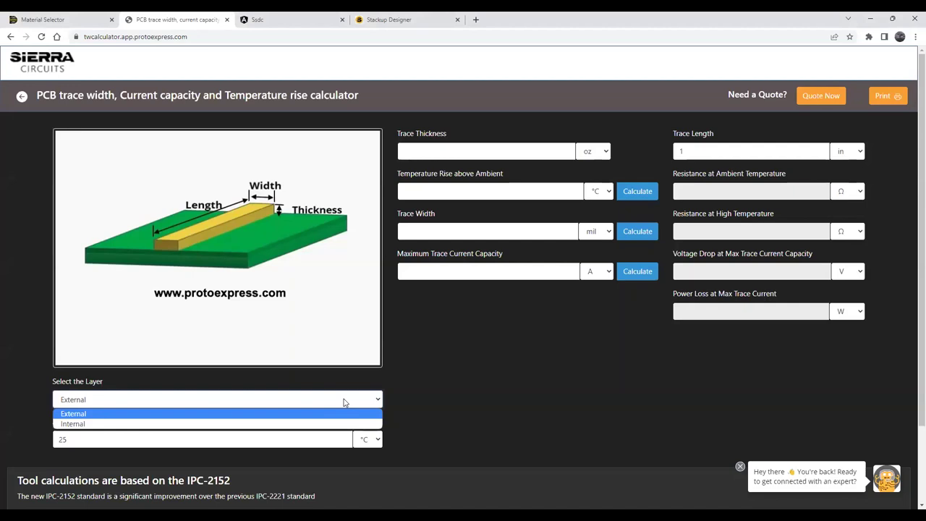
left_click(299, 423)
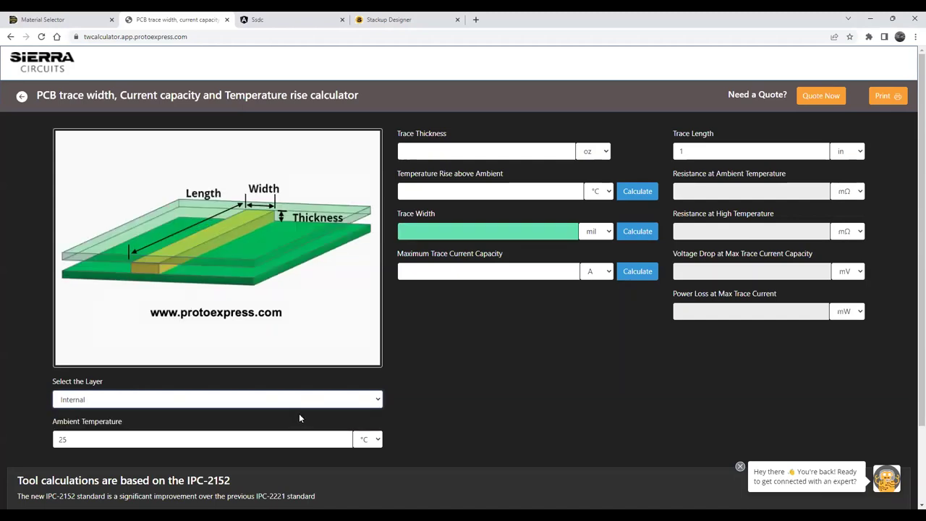
left_click(73, 439)
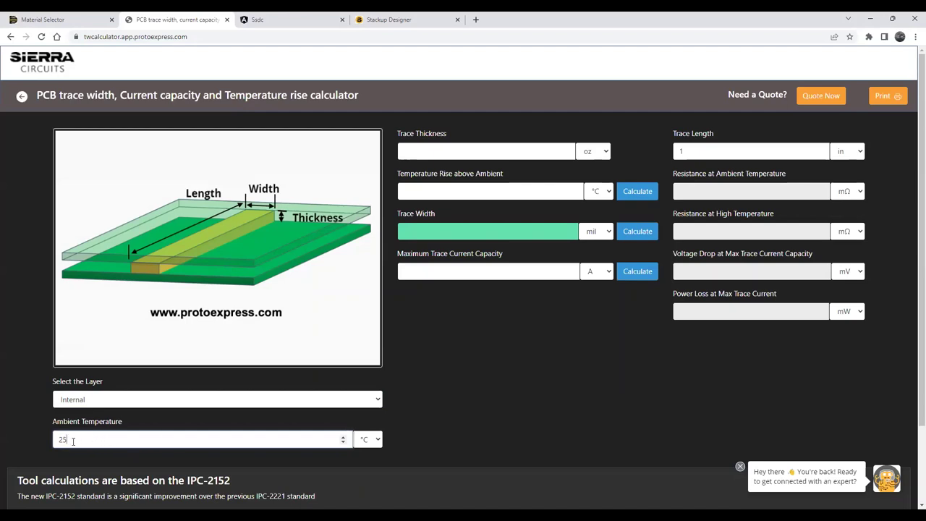
left_click_drag(69, 439, 45, 444)
type("30")
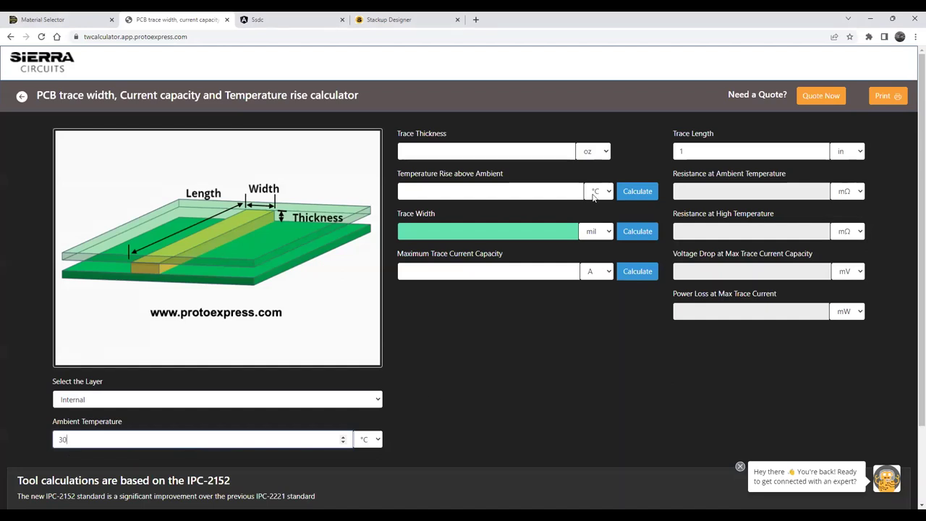
Check the available units for ambient temperature, trace thickness and maximum trace current capacity, keeping °C, oz and A
left_click(378, 440)
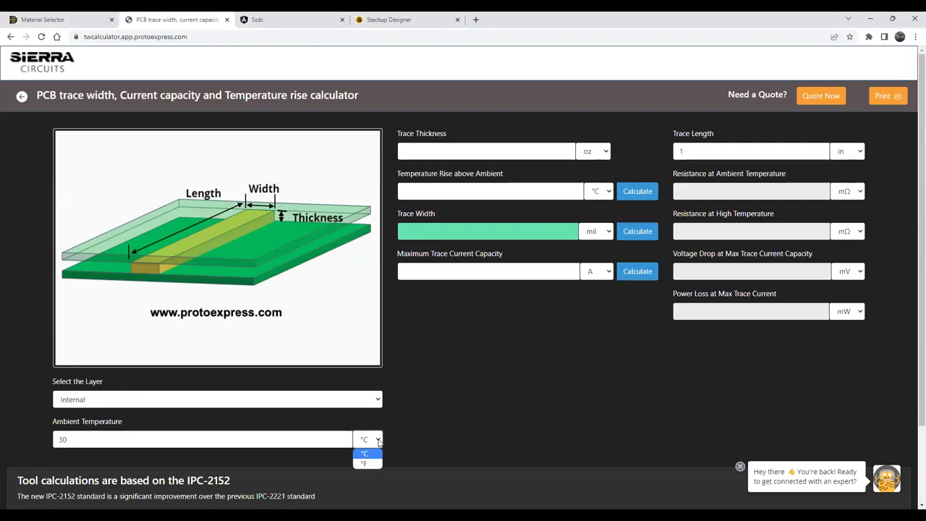
left_click(467, 271)
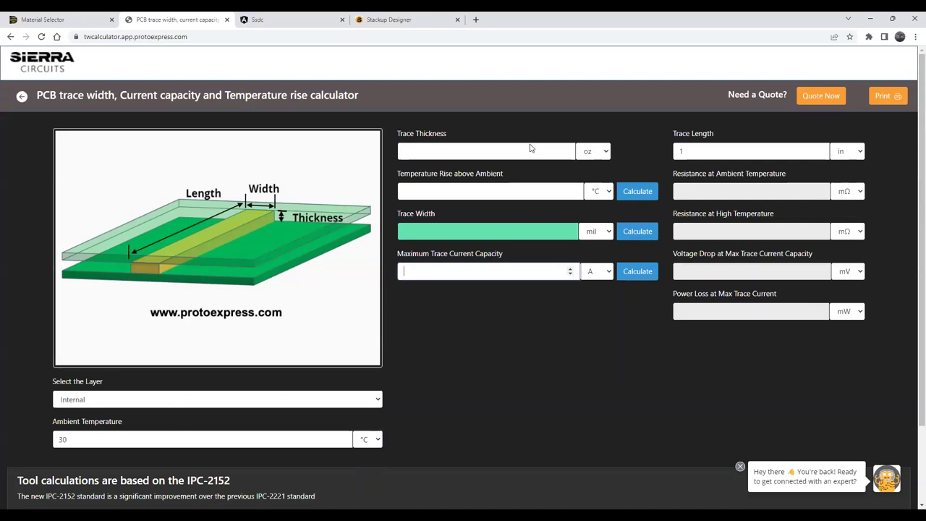
left_click(593, 151)
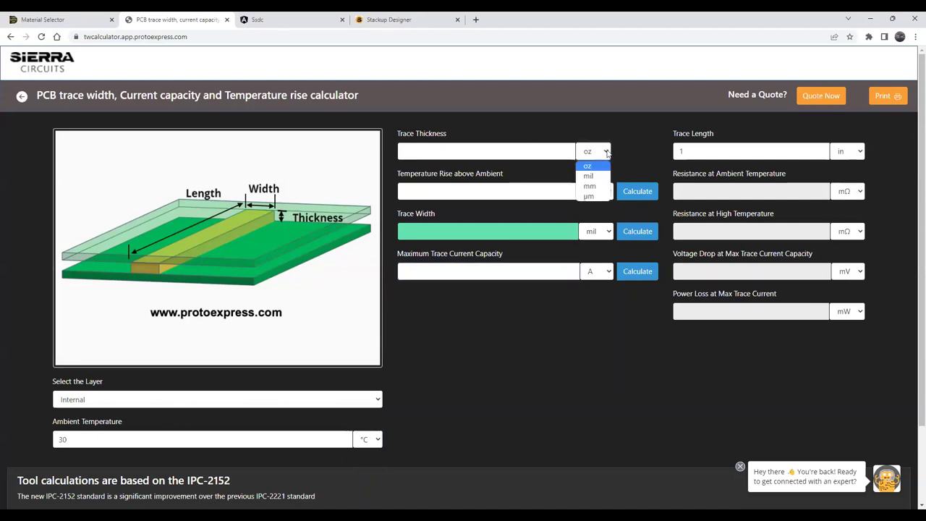
left_click(604, 205)
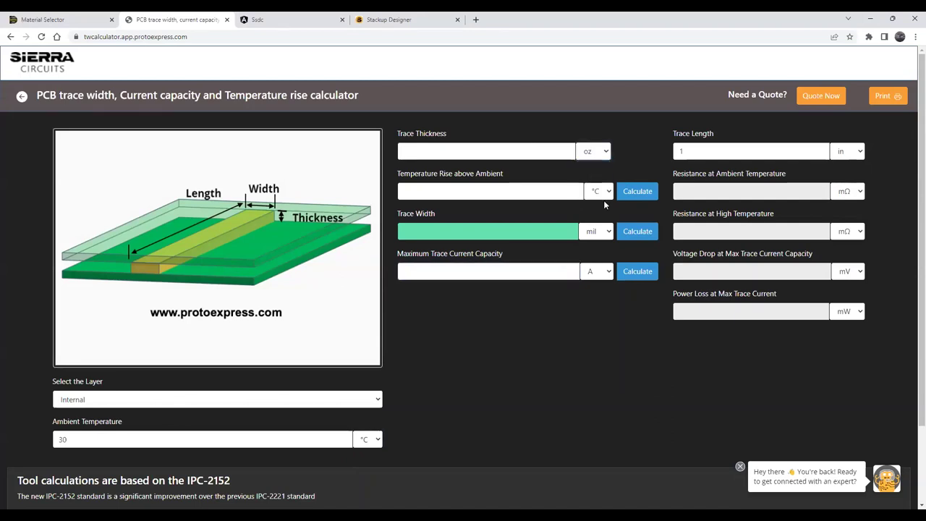
left_click(606, 273)
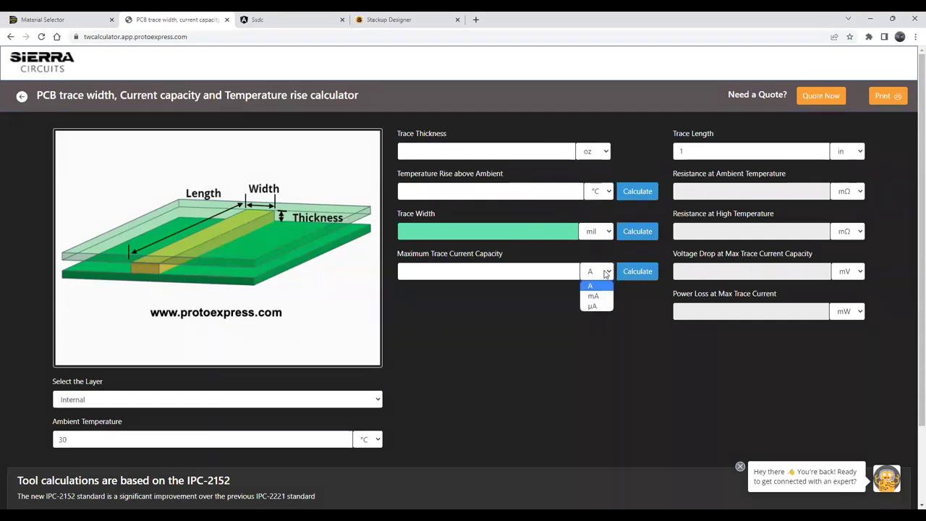
left_click(851, 166)
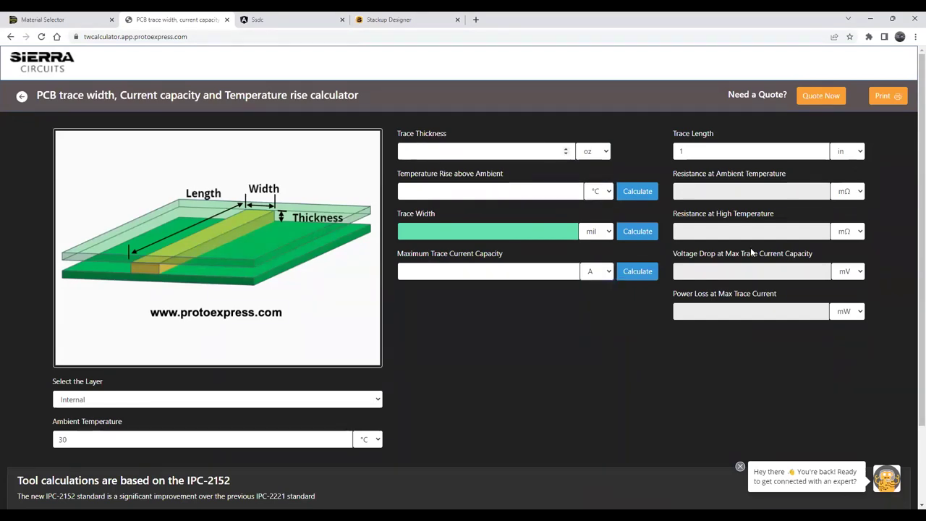
Calculate the maximum trace current capacity for a 2 oz trace thickness, 30 °C temperature rise and 20 mil trace width
left_click(408, 151)
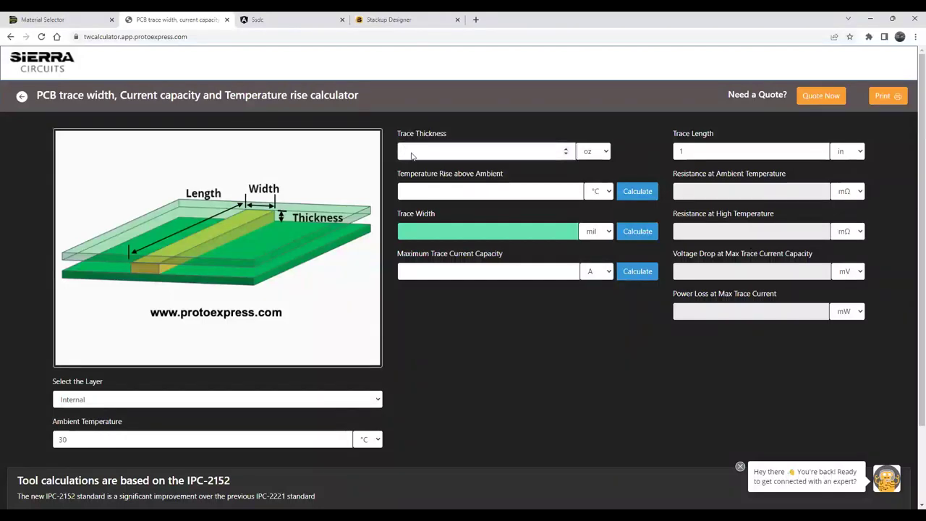
type("2")
left_click(421, 195)
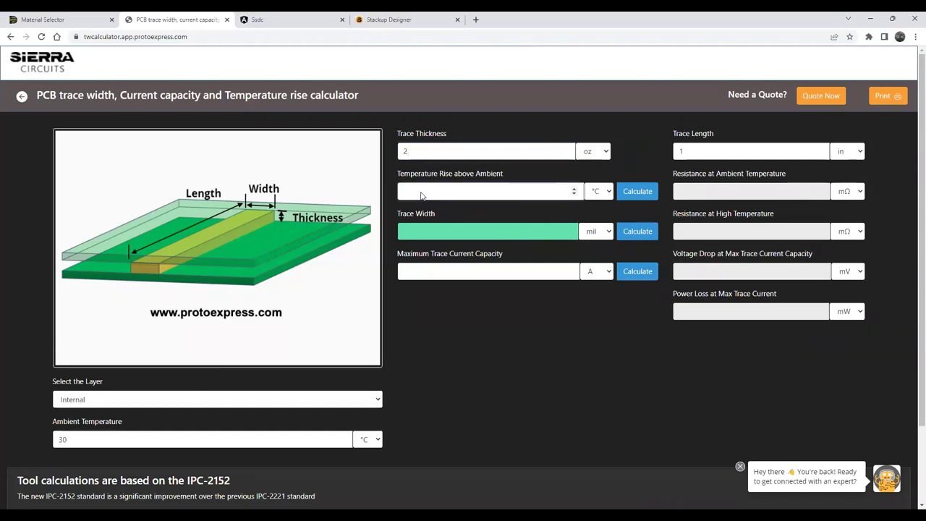
type("30")
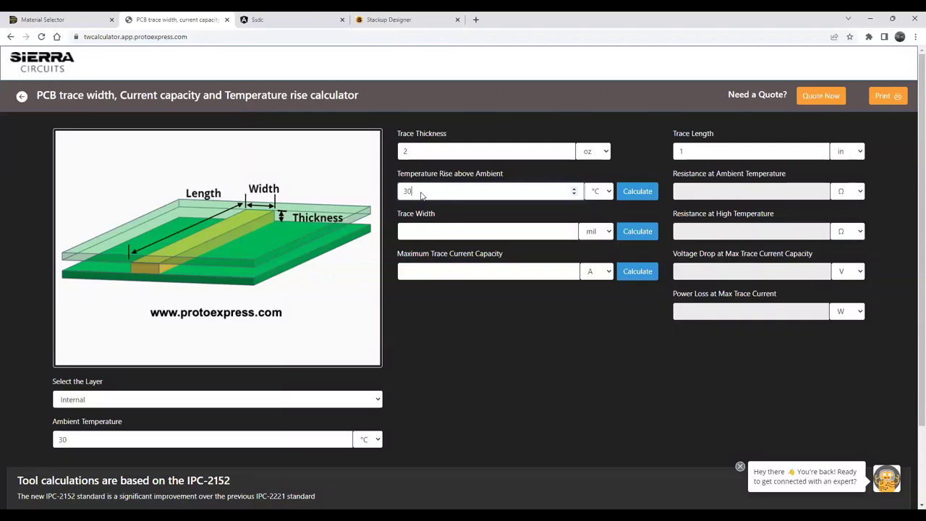
left_click(435, 233)
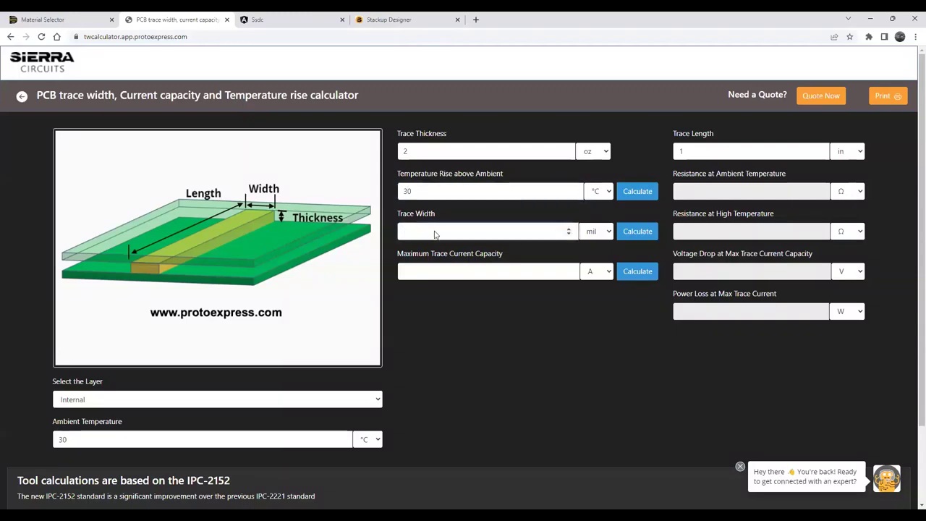
type("20")
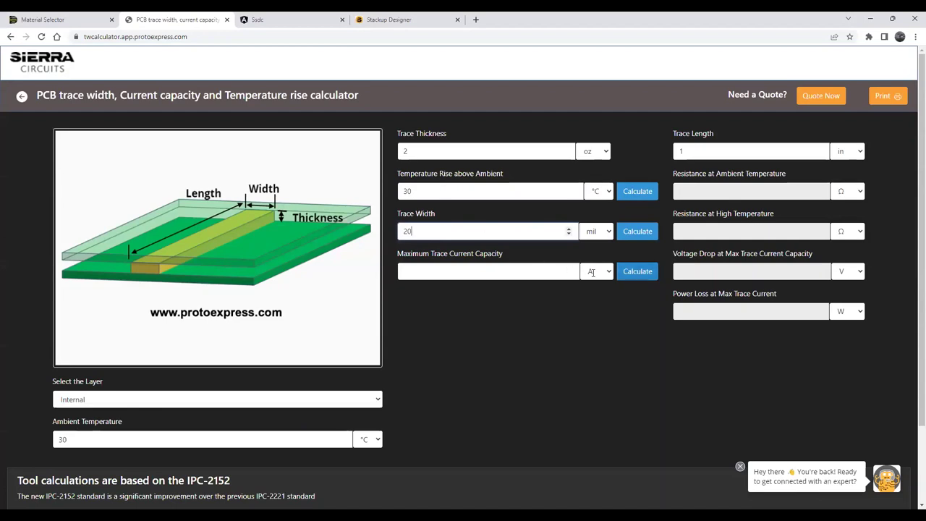
left_click(636, 273)
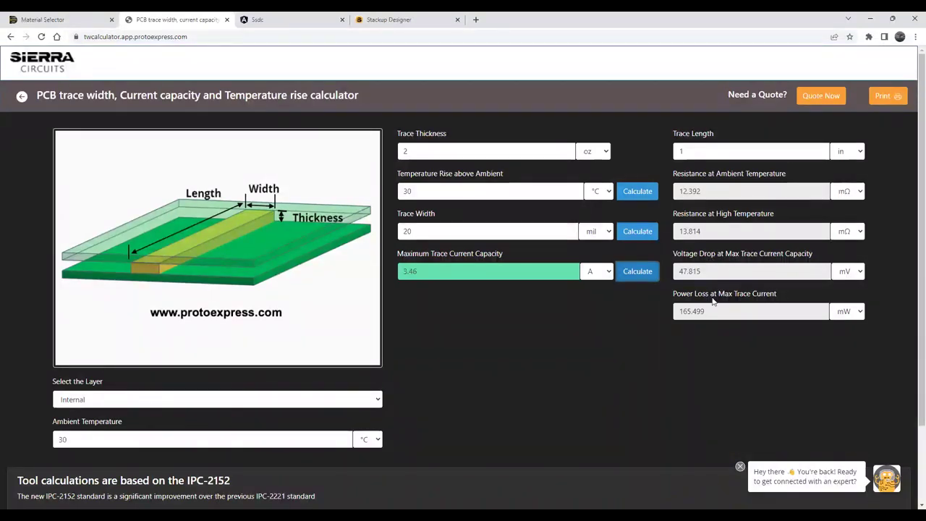
Set the trace length to 2 in and calculate the temperature rise above ambient for a 3 A maximum trace current capacity
double_click(681, 150)
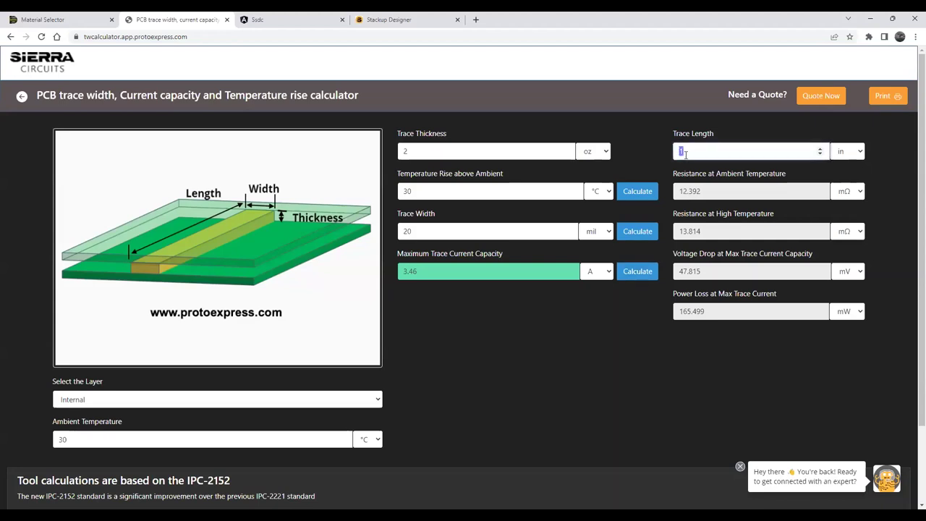
type("2")
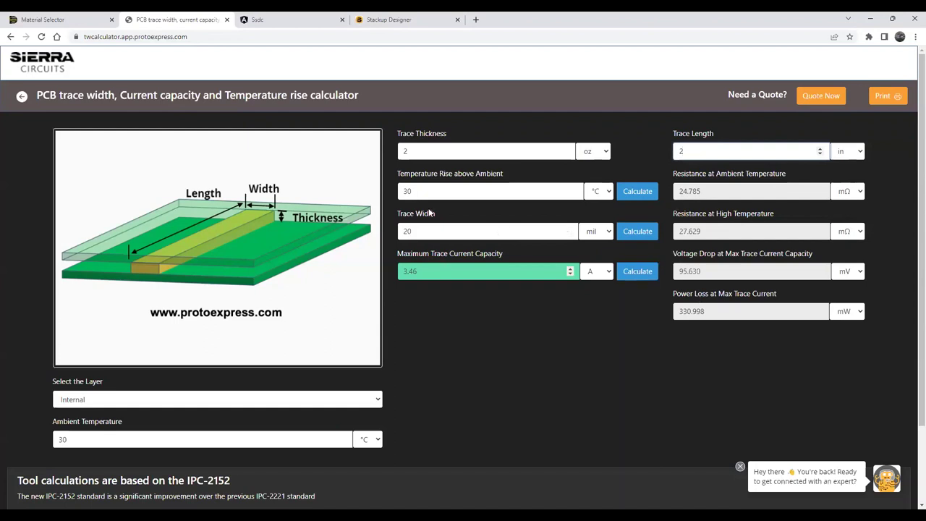
double_click(410, 272)
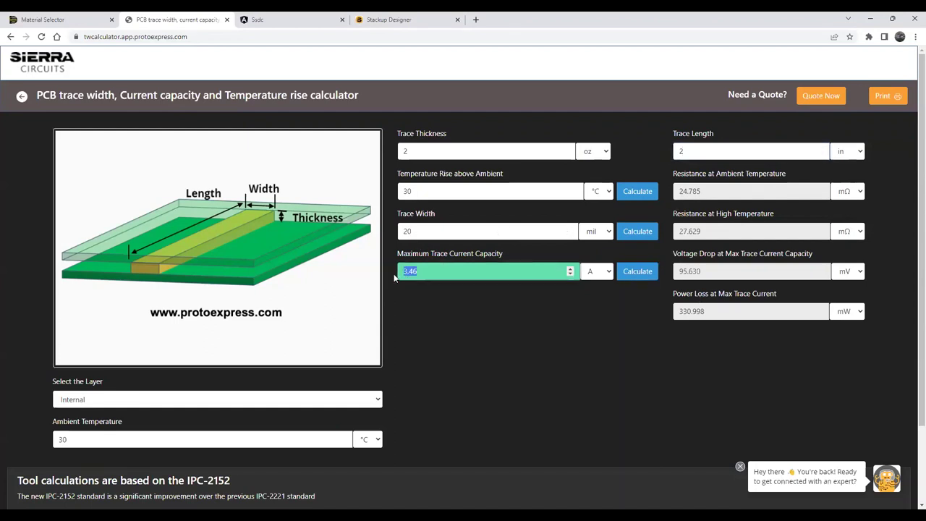
type("3")
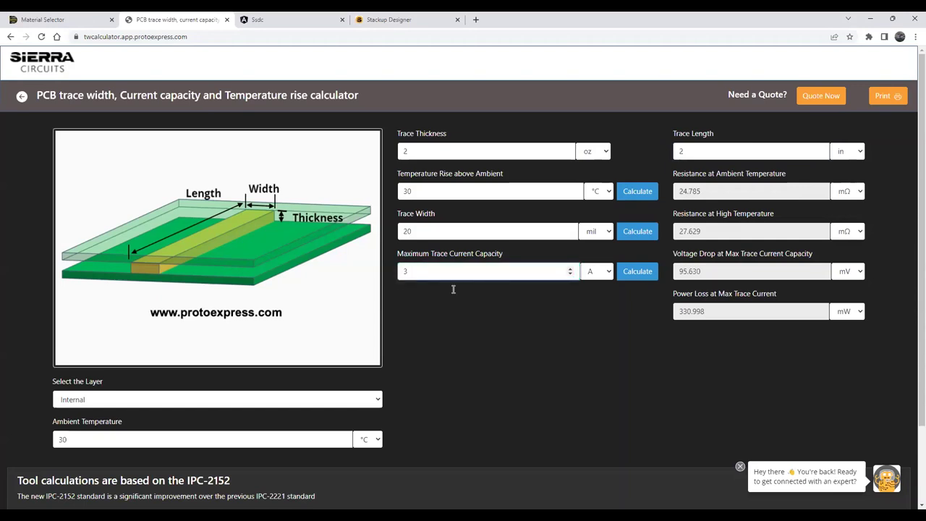
left_click(636, 199)
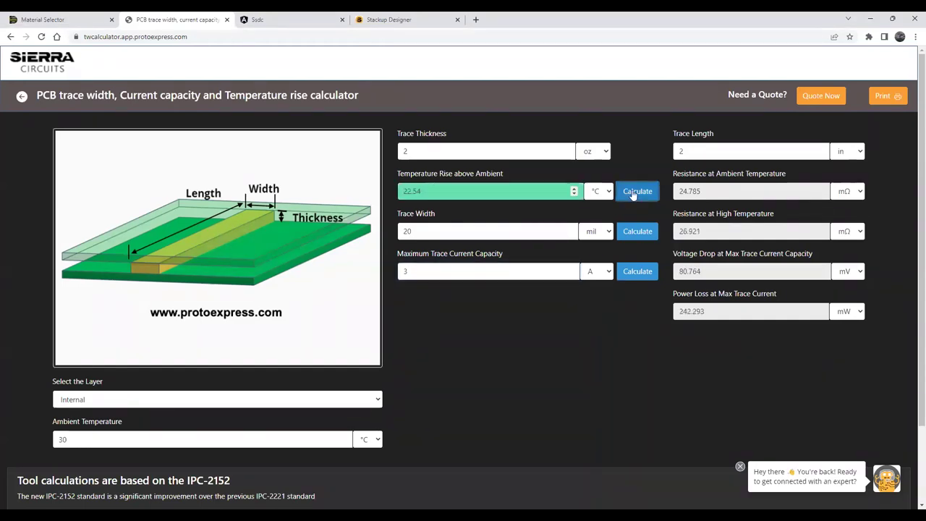
left_click(634, 196)
Calculate the trace width for a 30 °C temperature rise above ambient, and dismiss the chat message
left_click_drag(424, 190, 411, 208)
type("30")
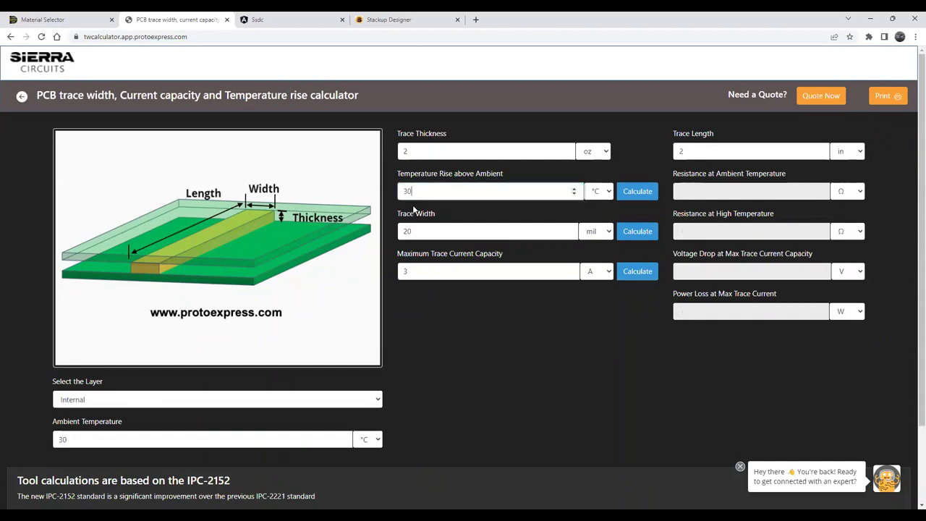
left_click(627, 240)
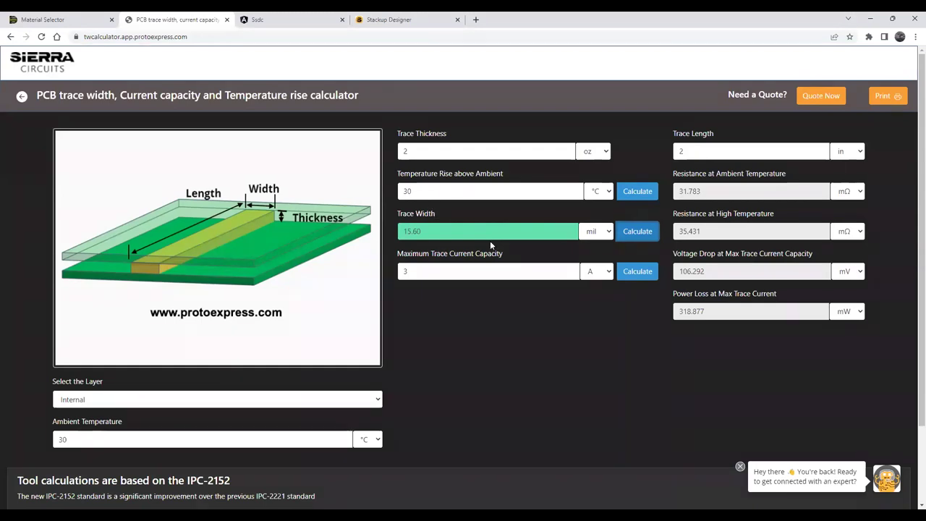
left_click(740, 466)
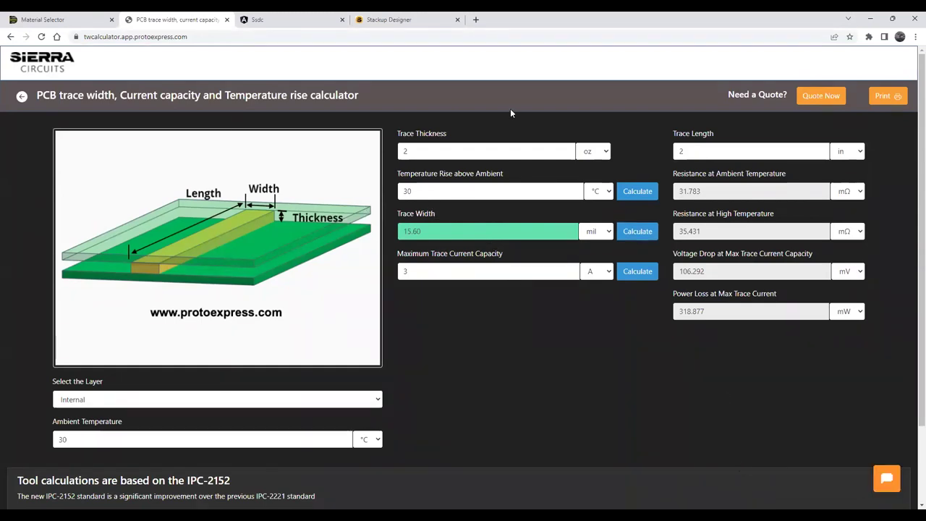
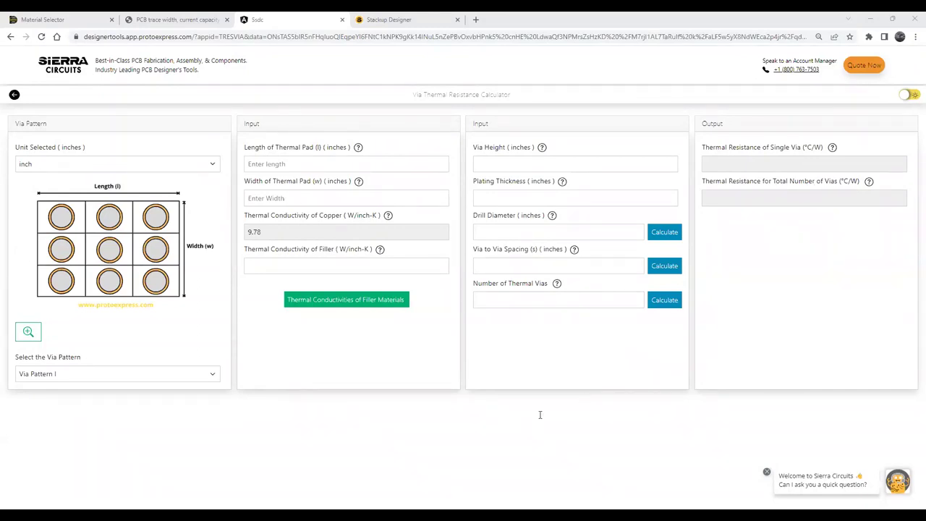
In the Via Thermal Resistance Calculator, check the layout of Via Pattern II, keeping Via Pattern I selected
left_click(197, 372)
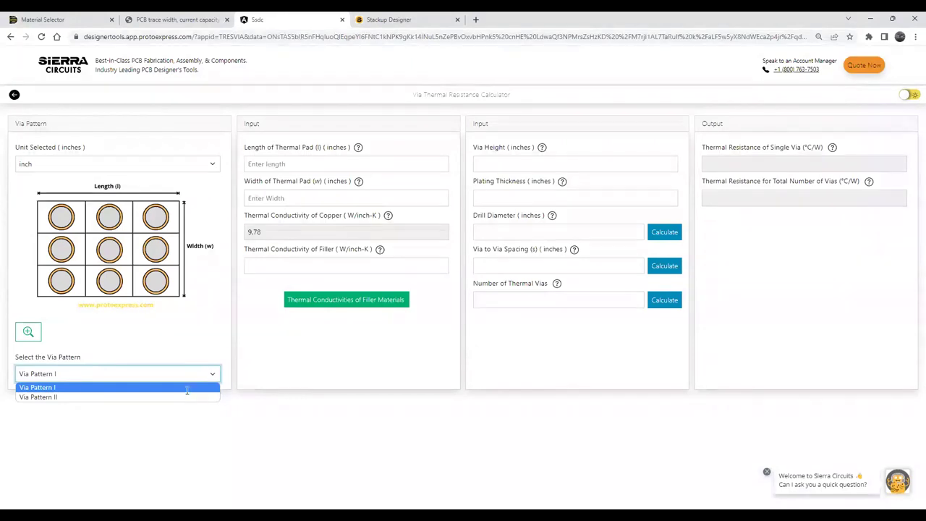
left_click(187, 396)
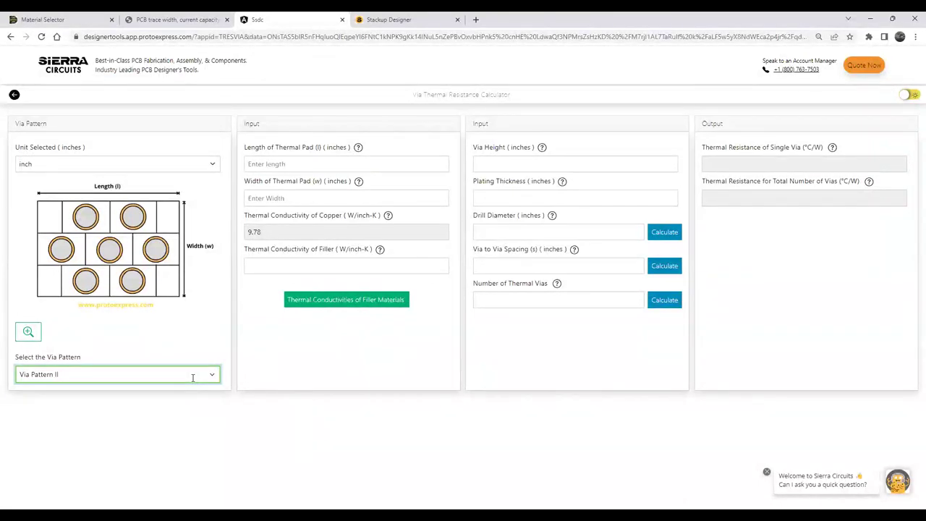
left_click(192, 377)
left_click(194, 386)
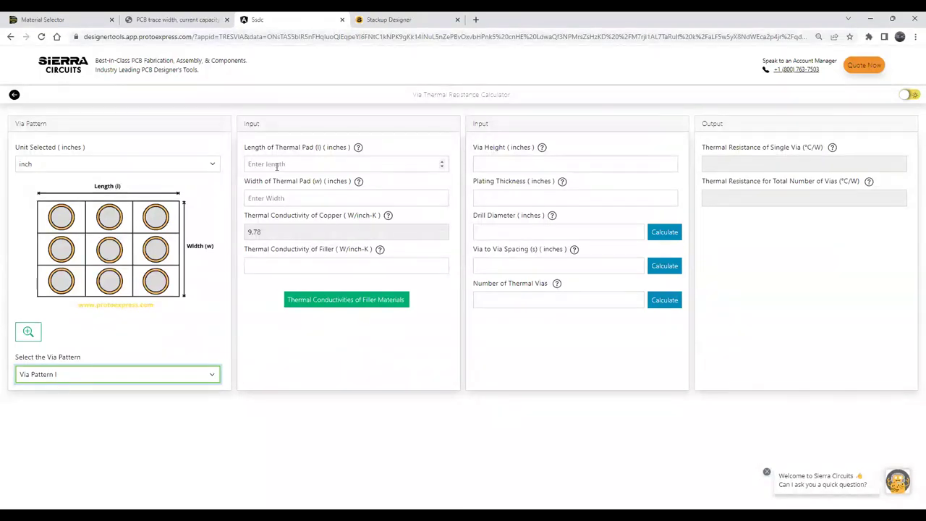
Set the thermal pad's length and width to 0.4 inches each
left_click(276, 165)
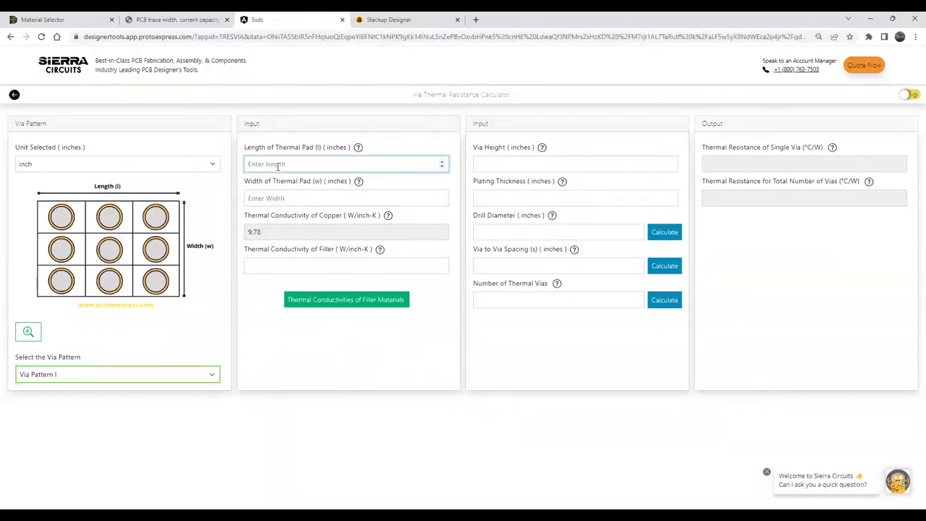
type("0.4")
left_click(270, 204)
type("0.4")
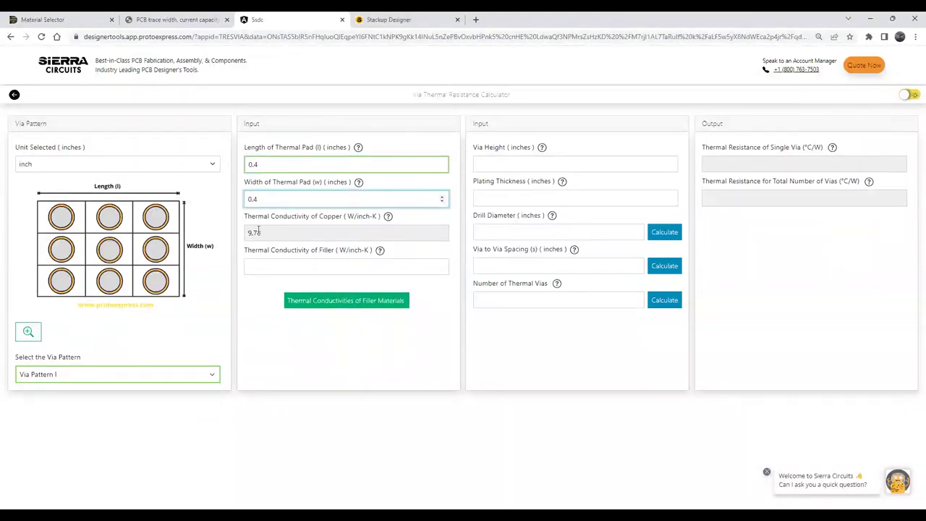
Set the filler's thermal conductivity to 0.02 W/inch-K and review the list of filler materials
left_click(270, 233)
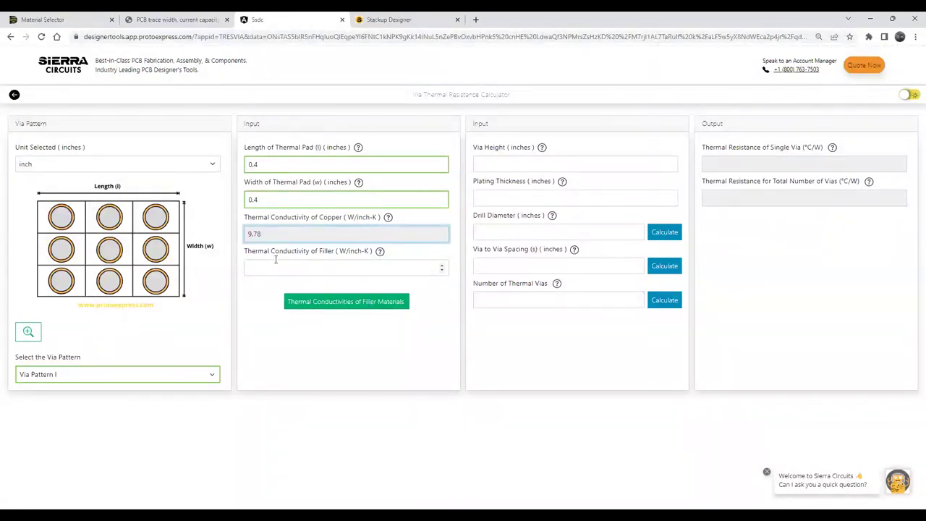
left_click(284, 263)
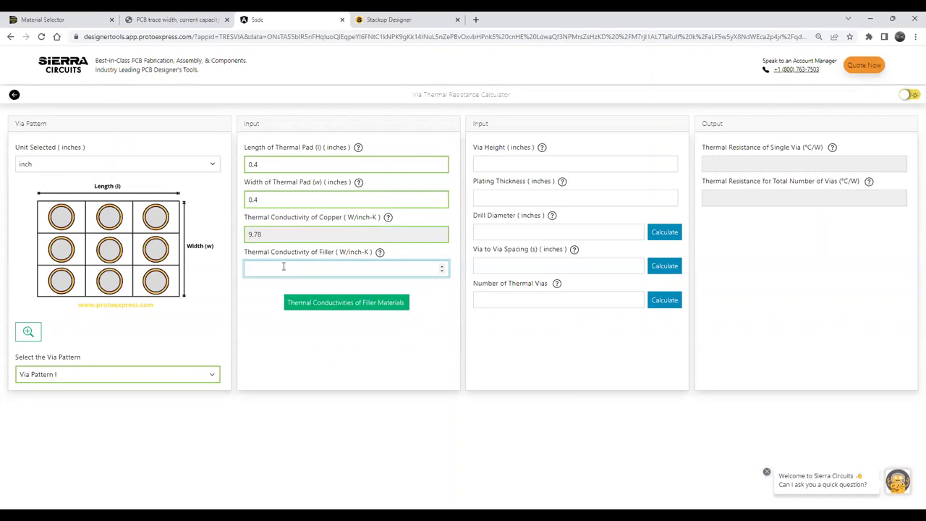
type("0.02")
left_click(338, 303)
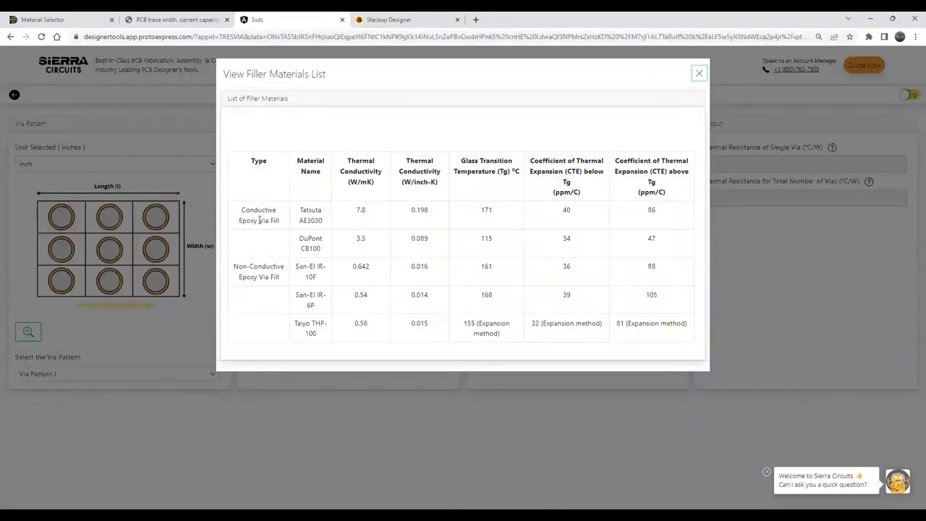
left_click(699, 75)
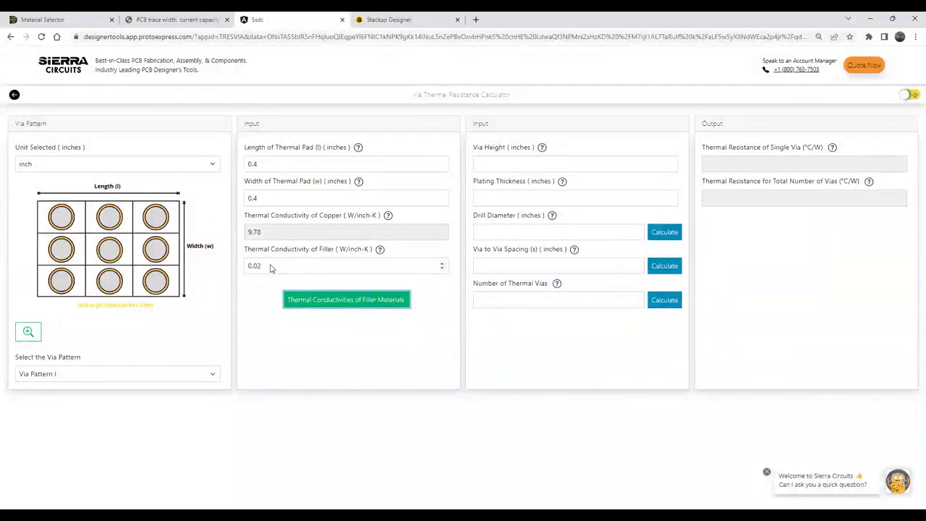
Set the via height to 0.062 inches and the plating thickness to 0.0014 inches
left_click(491, 166)
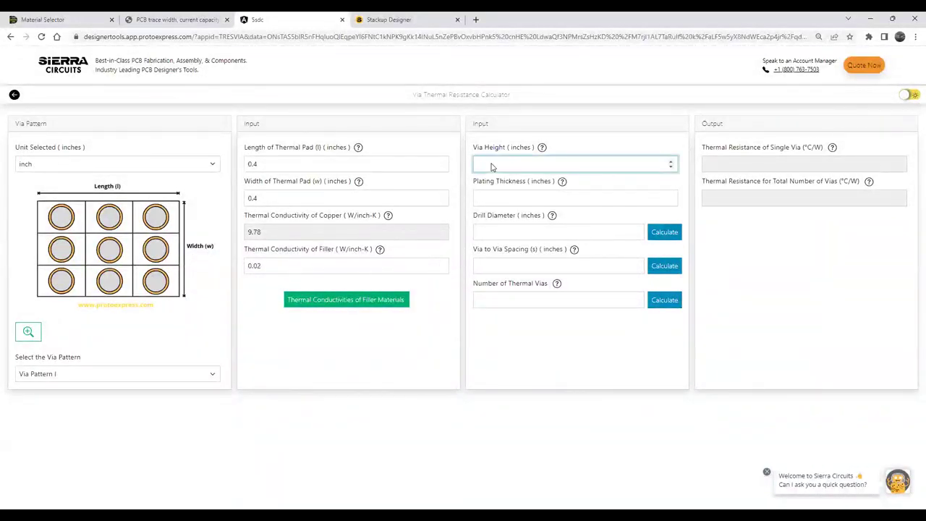
type("0.062")
key("Tab")
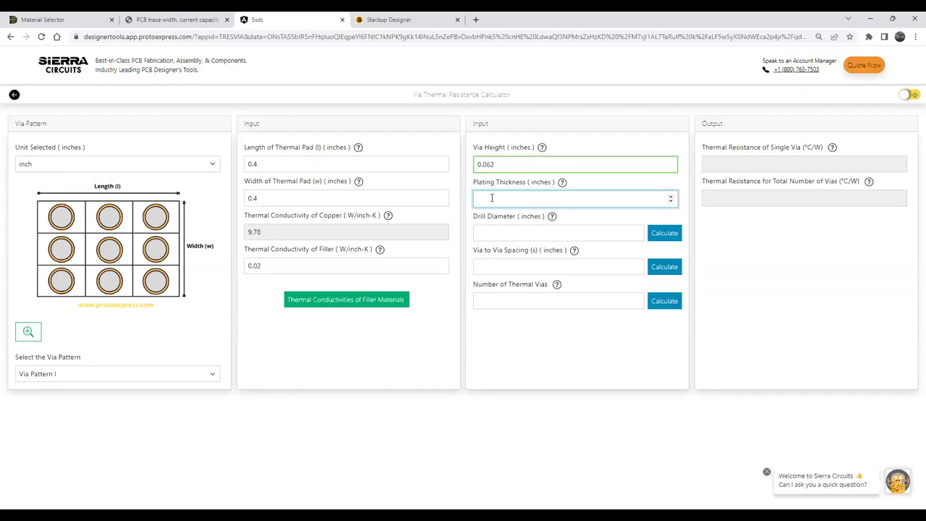
type("0.0014")
Calculate the number of thermal vias for a 0.015 inch drill diameter and 0.1 inch via-to-via spacing
left_click(499, 232)
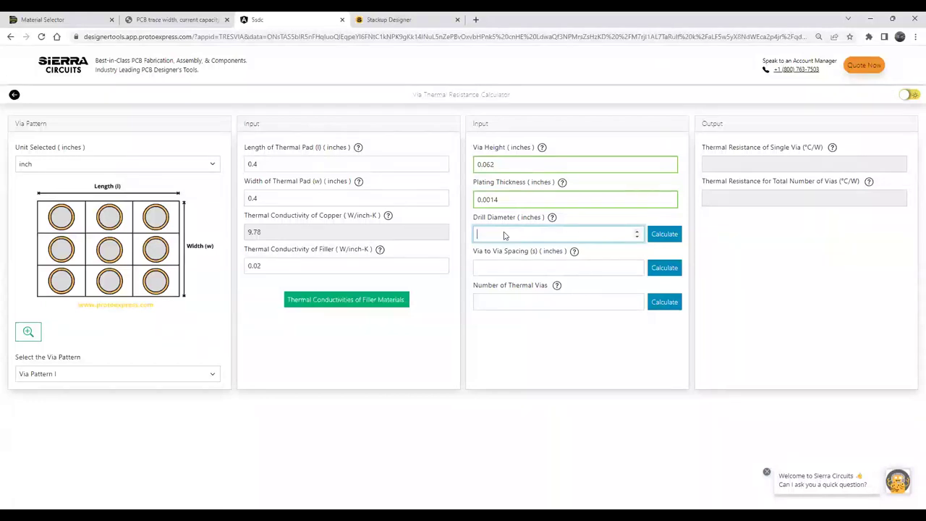
type("0.015")
left_click(504, 268)
type("0.1")
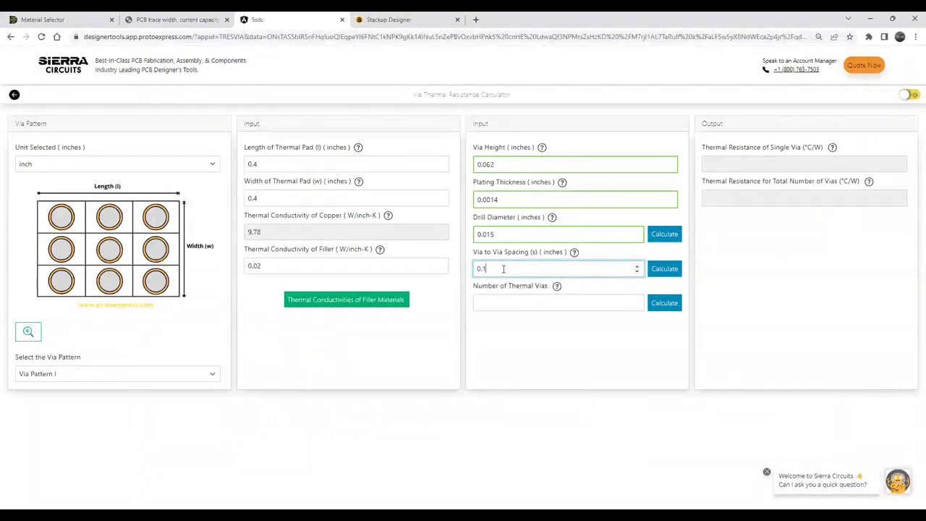
left_click(664, 303)
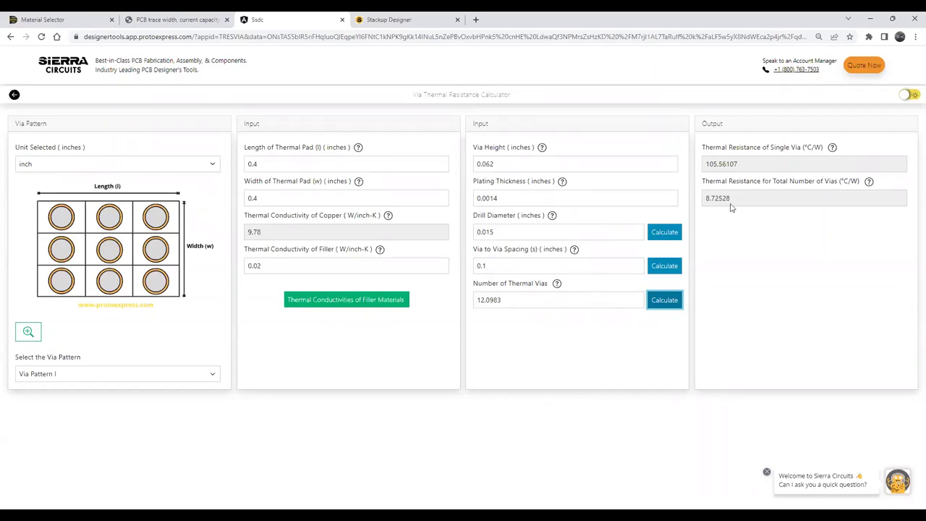
Set the number of thermal vias to 16 and calculate the via-to-via spacing
left_click(502, 299)
double_click(482, 297)
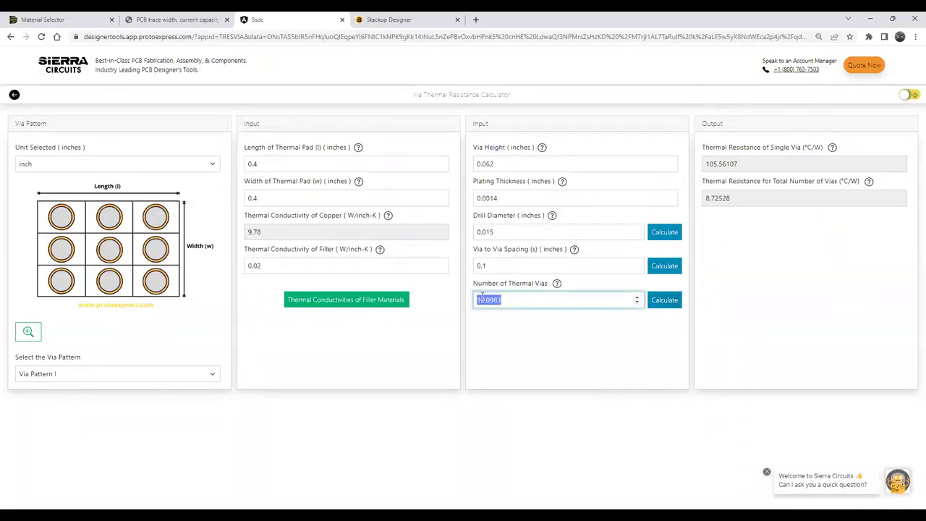
type("16")
left_click(663, 265)
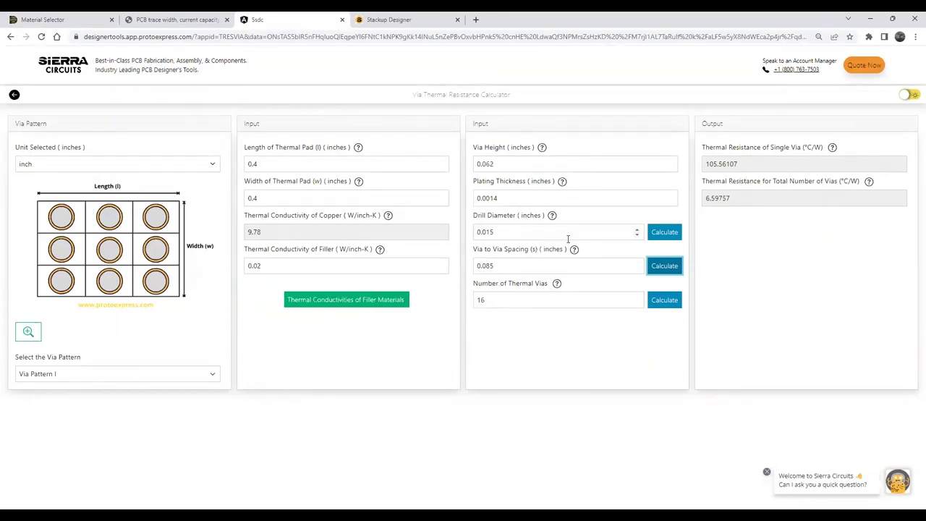
Set the via-to-via spacing to 0.080 inches and calculate the drill diameter
left_click(491, 265)
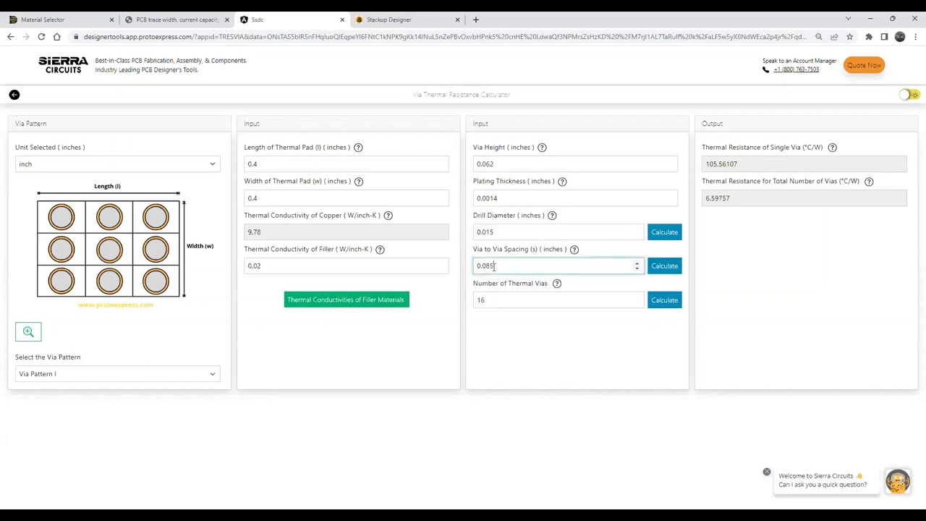
key("BackSpace")
type("0")
left_click(664, 232)
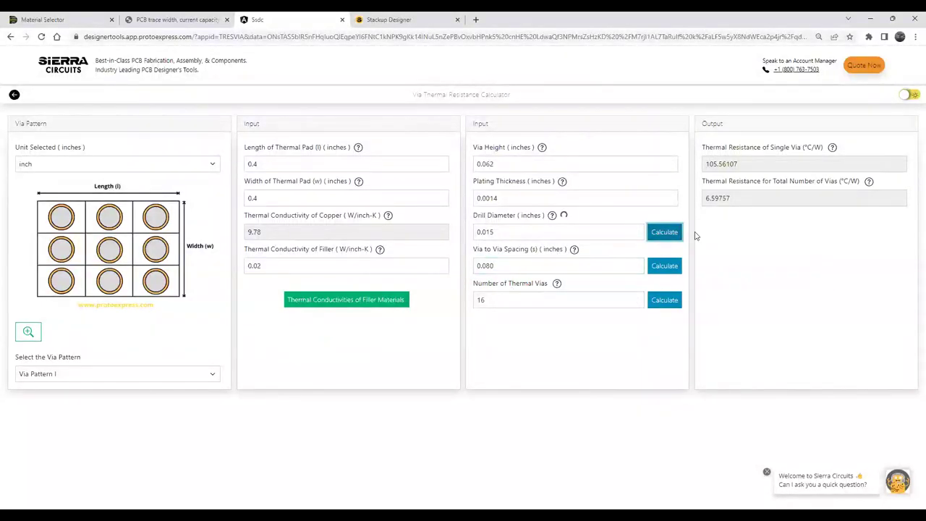